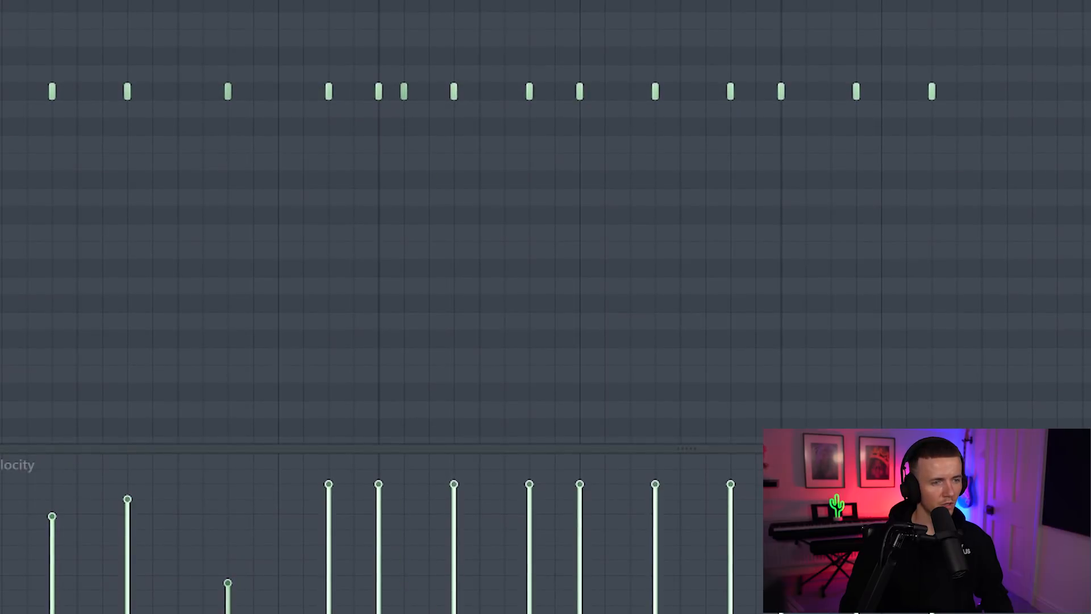
Continue the counter snare pattern on C5 with softer ghost hits, duplicate it along the timeline and clear the selection
scroll(494, 282, down, 2)
scroll(479, 255, up, 1)
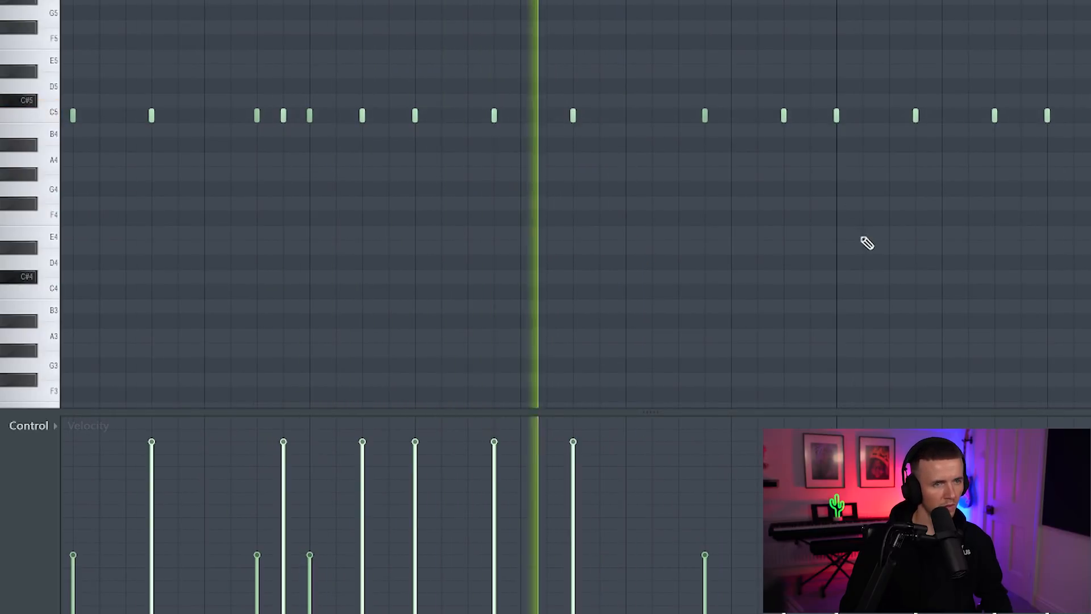
scroll(861, 241, down, 2)
scroll(862, 130, up, 2)
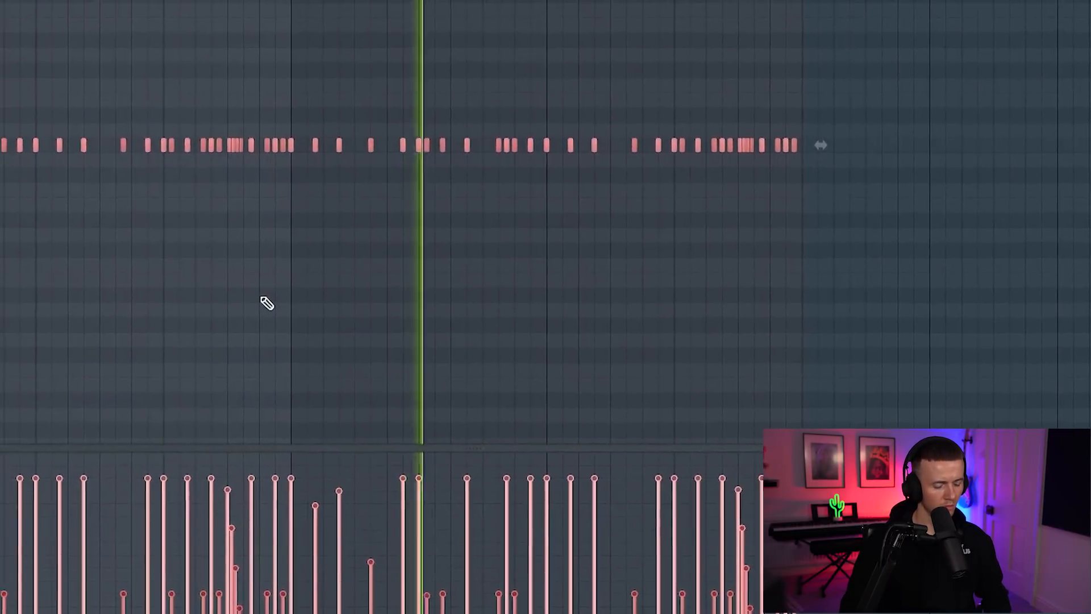
key(ctrl+d)
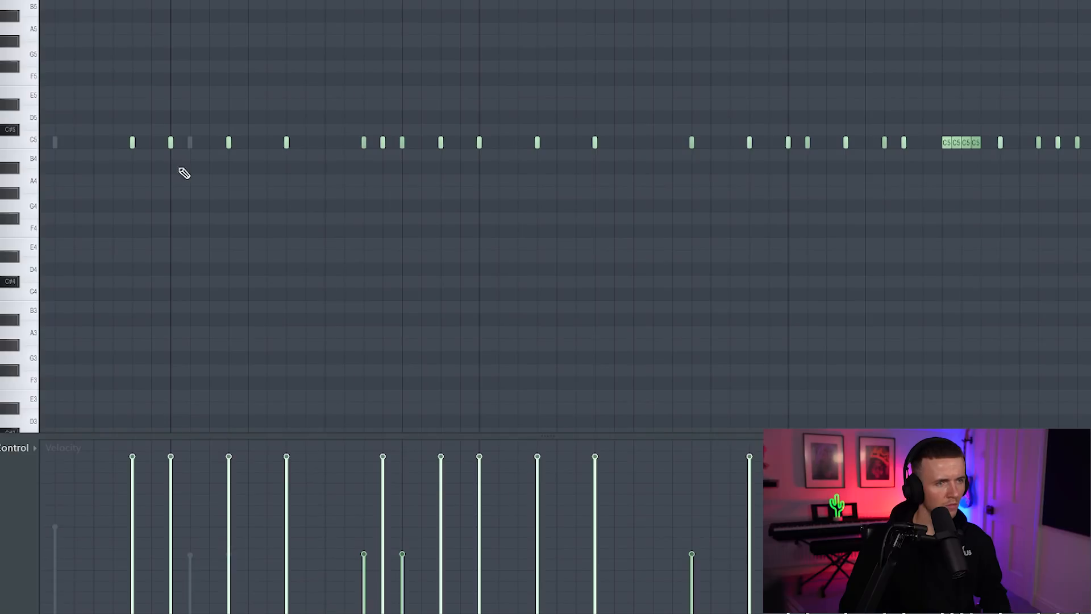
Thin out the Counter Snare 2 pattern by deleting most C5 hits, keeping short groups that layer over the first counter snare
click(367, 143)
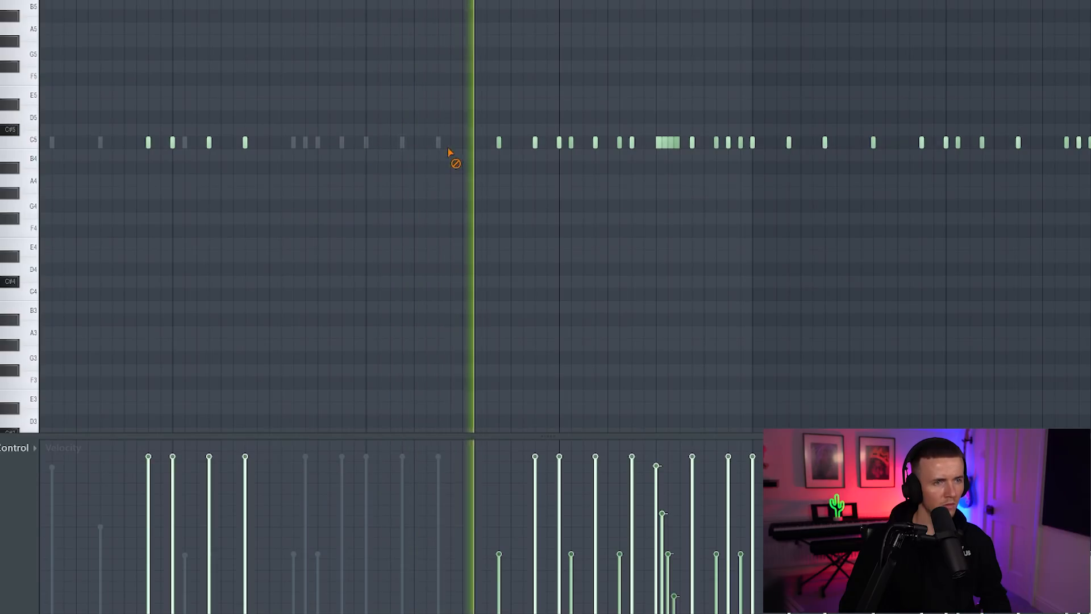
click(678, 142)
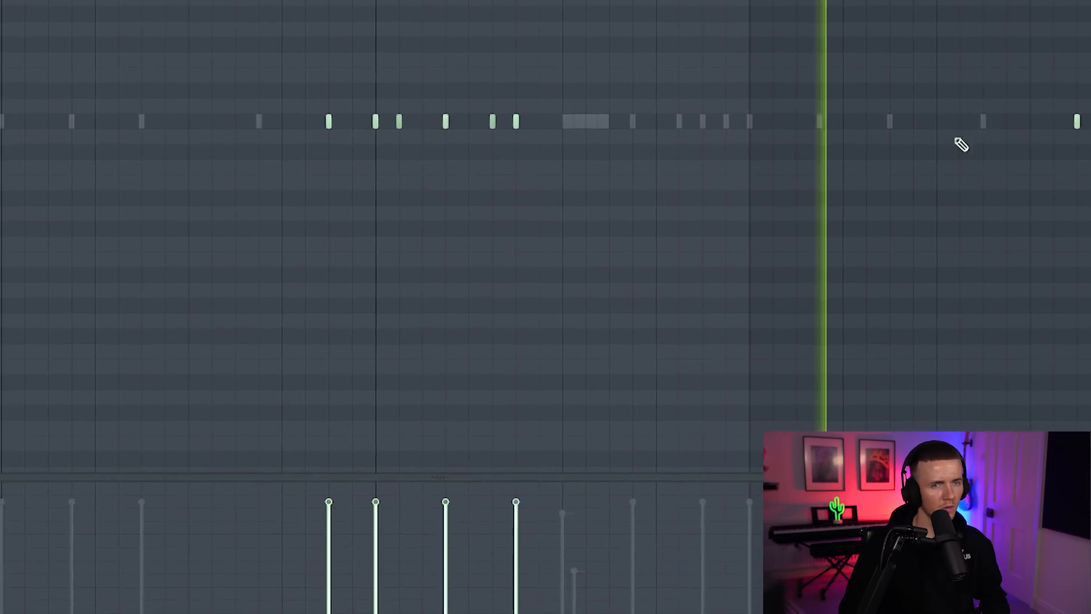
scroll(886, 170, down, 2)
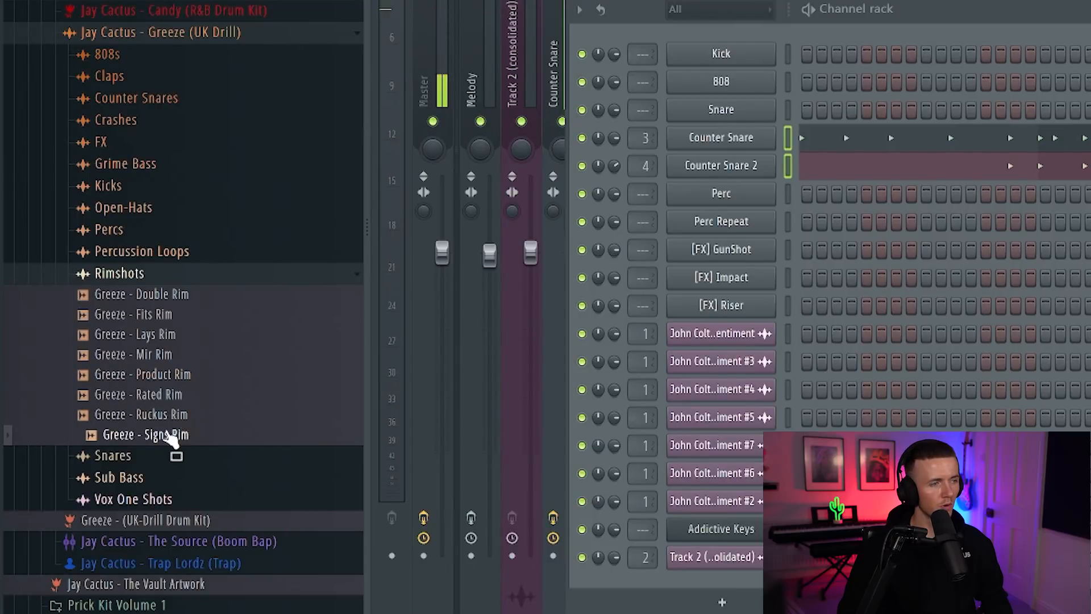
Add the Greeze - Signs Rim sample below Counter Snare 2 and place sparse rim hits with varied velocities across the pattern
drag(167, 435, 763, 180)
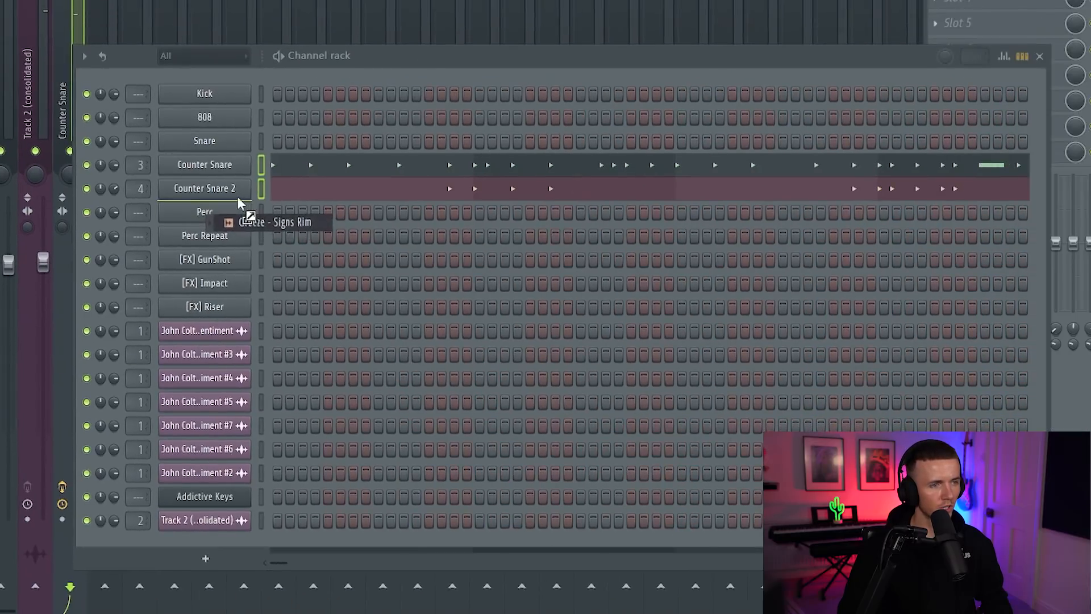
click(379, 212)
click(632, 212)
drag(251, 594, 264, 594)
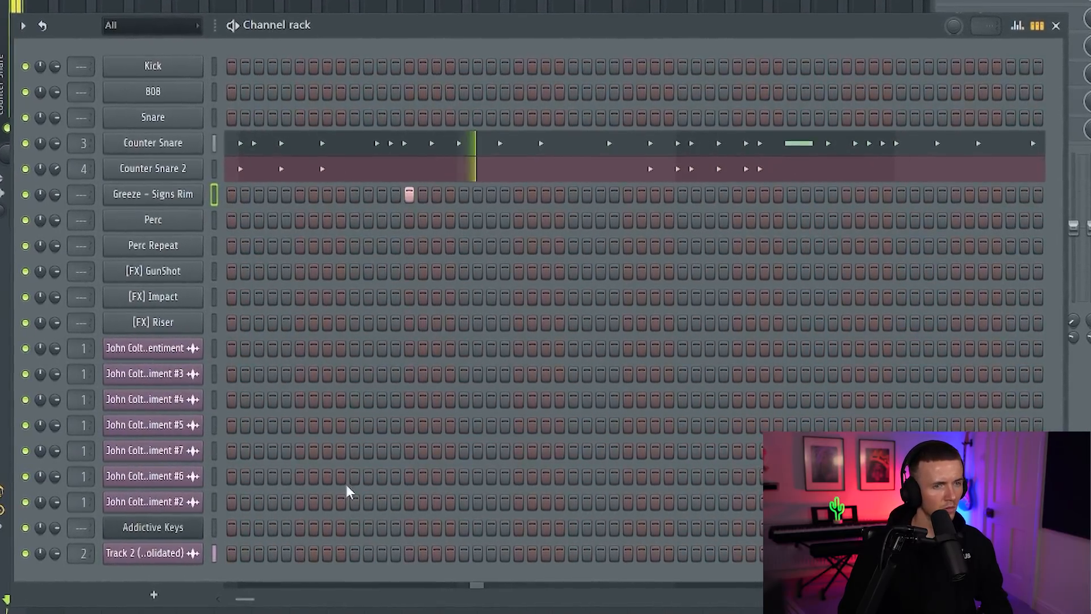
click(570, 192)
click(874, 191)
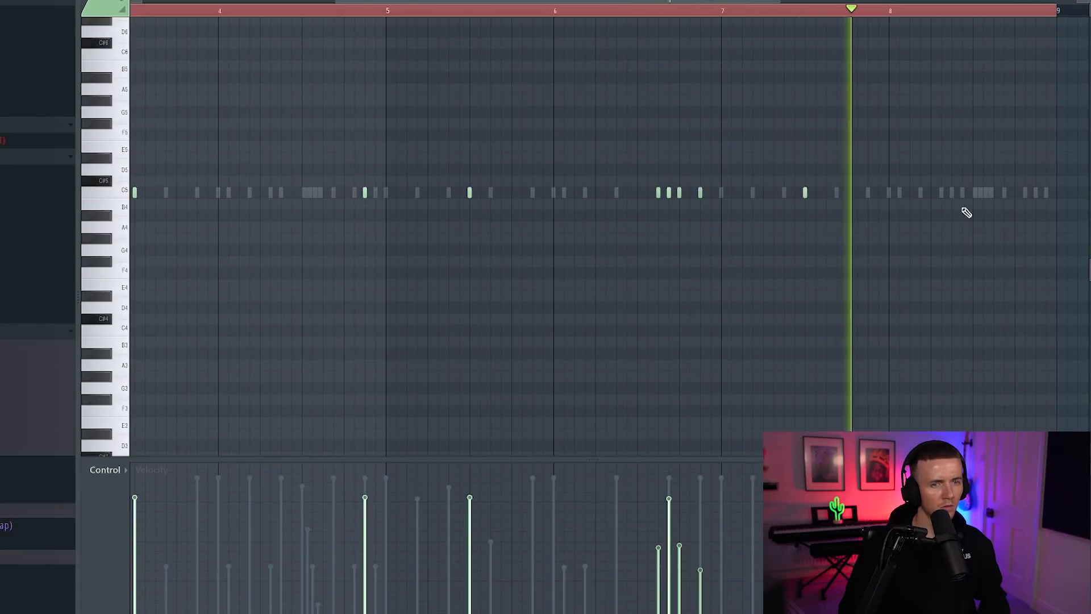
scroll(960, 207, up, 2)
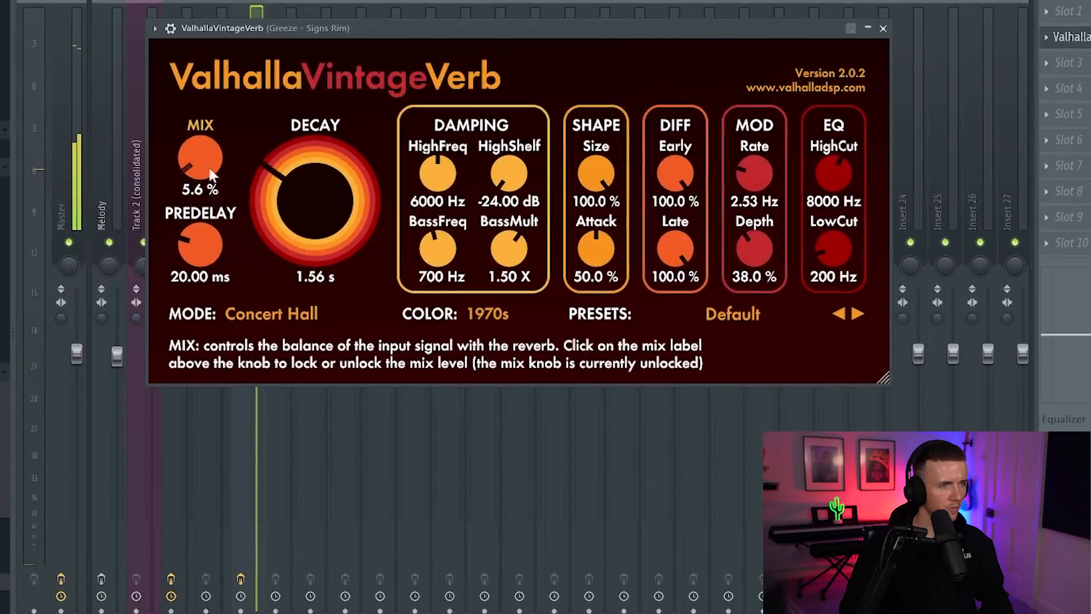
Adjust ValhallaVintageVerb on the rim channel, raising the mix to about 9.2 % and the decay to about 1.66 s
scroll(202, 165, up, 3)
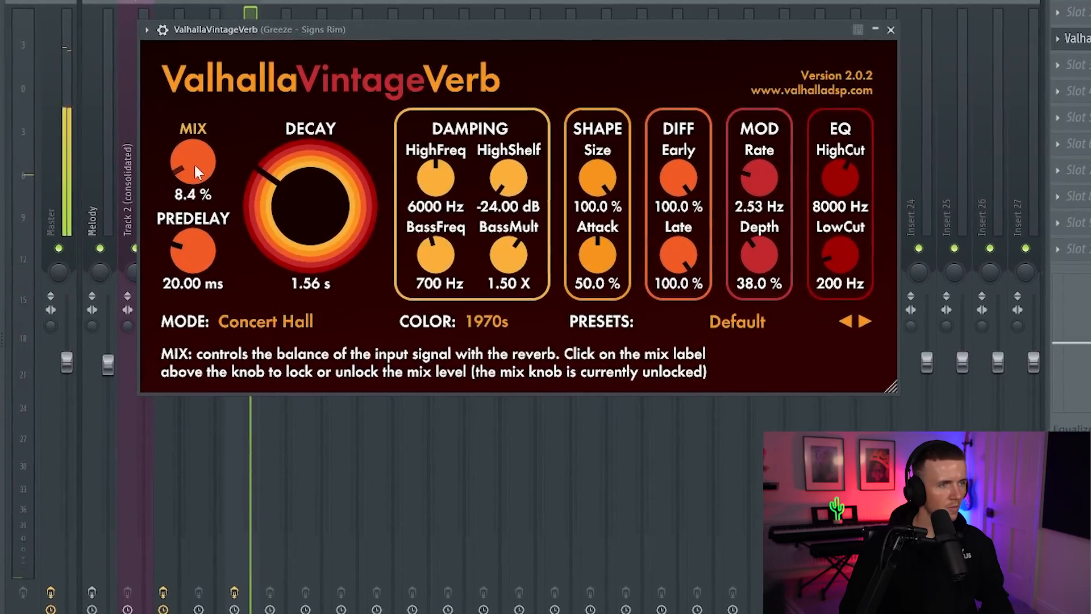
scroll(266, 191, up, 1)
scroll(199, 168, up, 1)
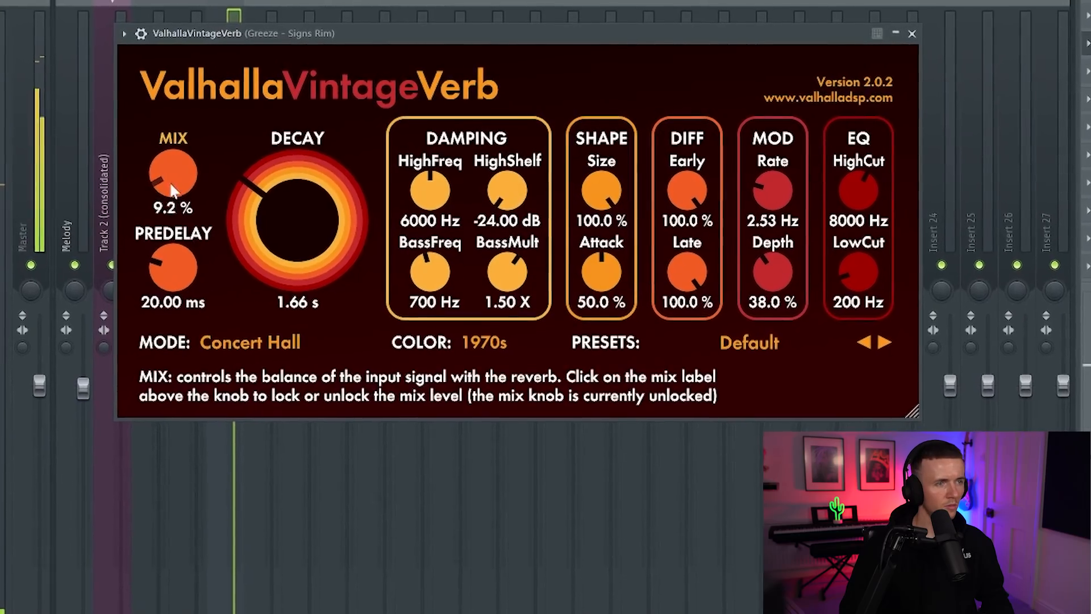
scroll(173, 187, up, 1)
scroll(247, 208, up, 1)
scroll(247, 207, down, 1)
scroll(131, 207, down, 2)
scroll(125, 312, down, 5)
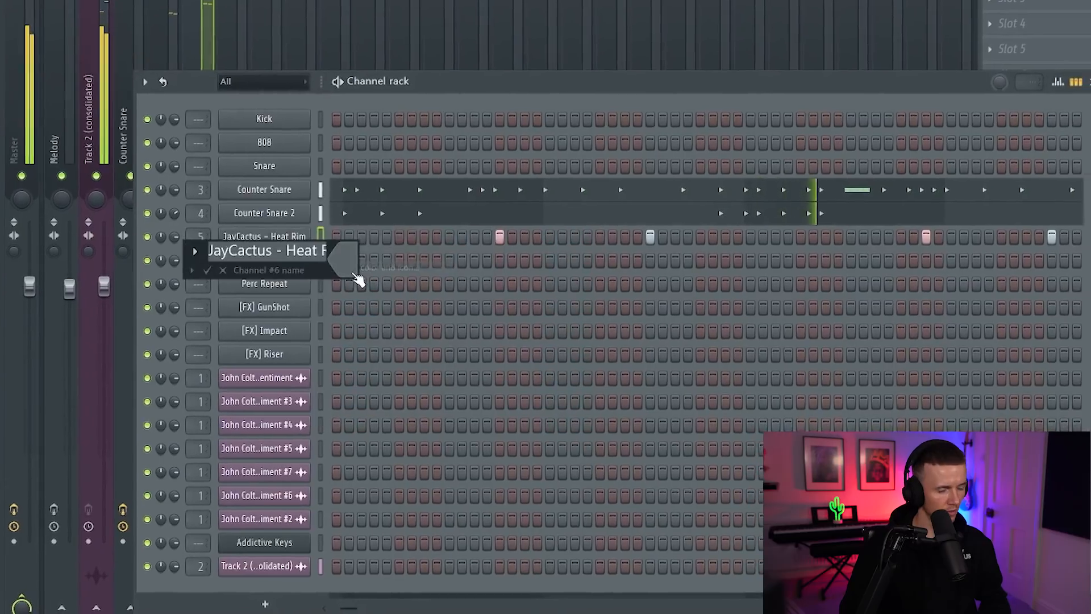
Rename the rim channel to Rim and add the Jay Cactus - Posted 808 sample below the Snare channel
drag(353, 275, 302, 266)
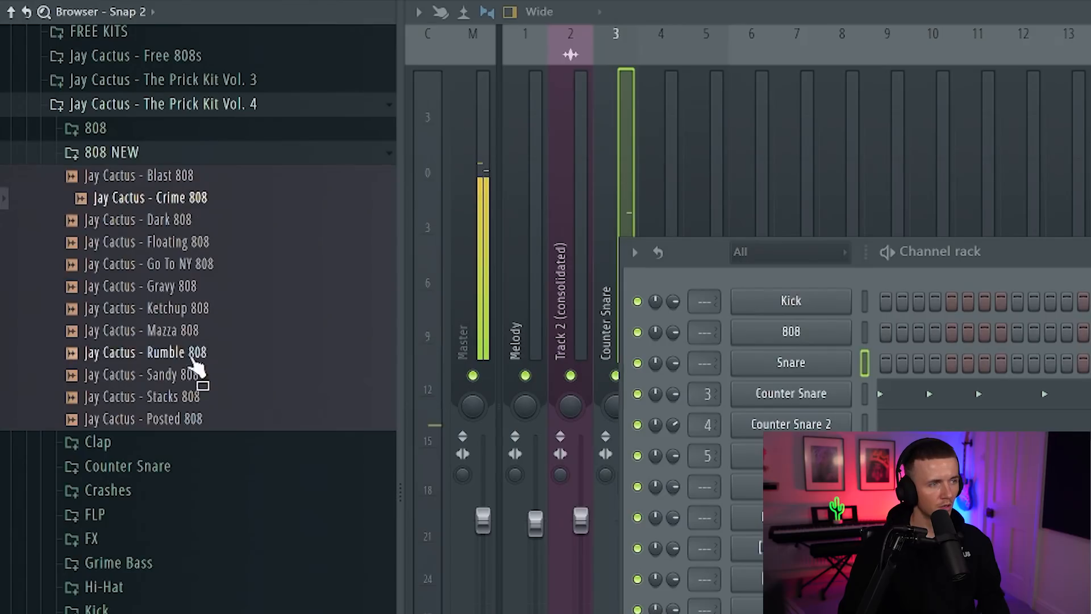
drag(196, 423, 861, 386)
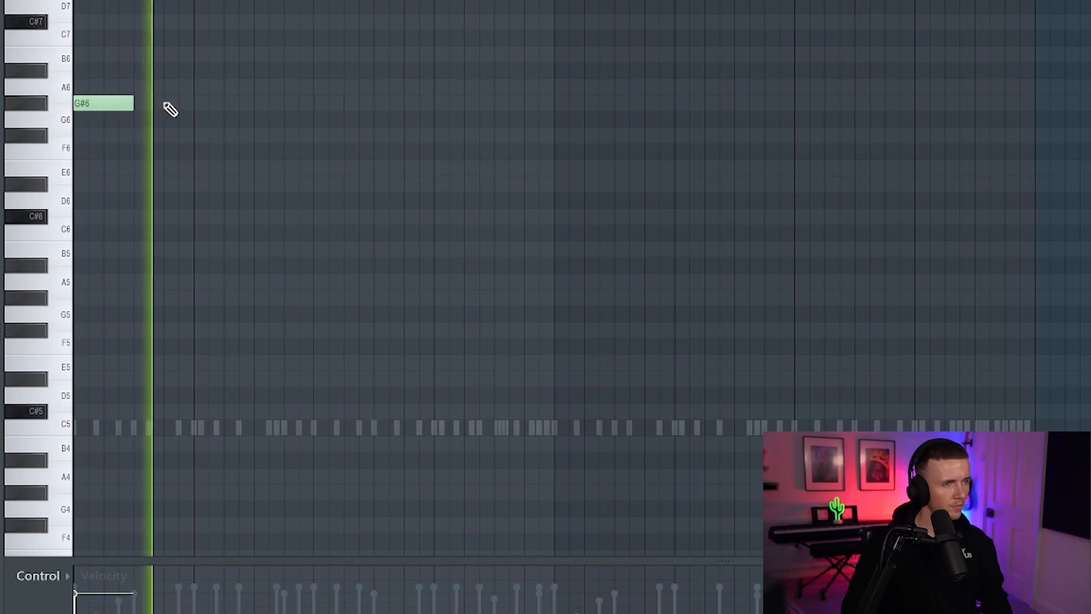
Lay out evenly spaced G# notes of equal length in the 808's piano roll and transpose them down by octaves
scroll(287, 122, down, 2)
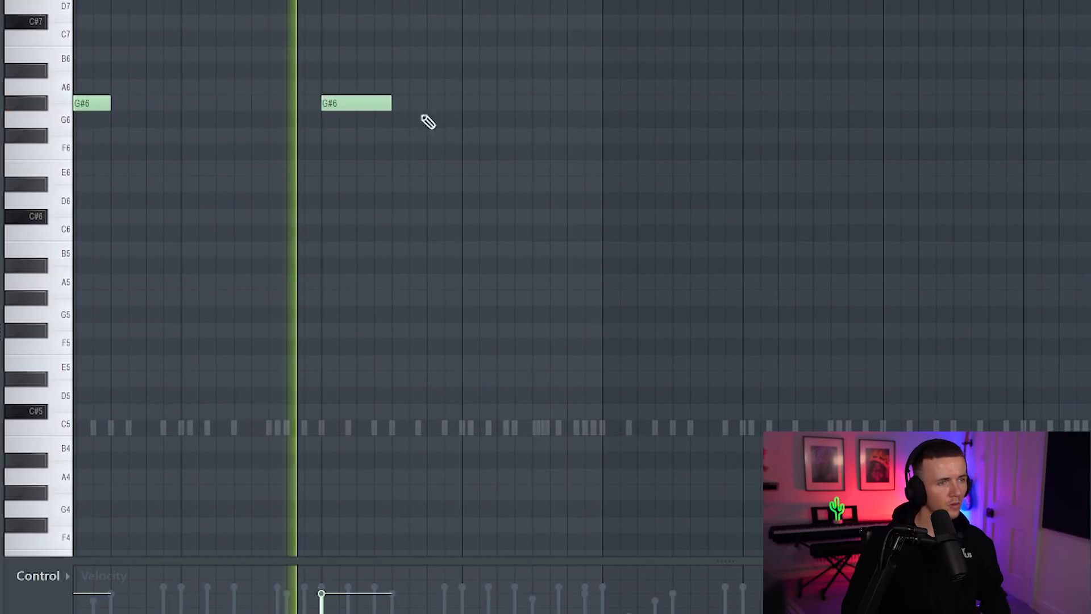
scroll(409, 121, down, 1)
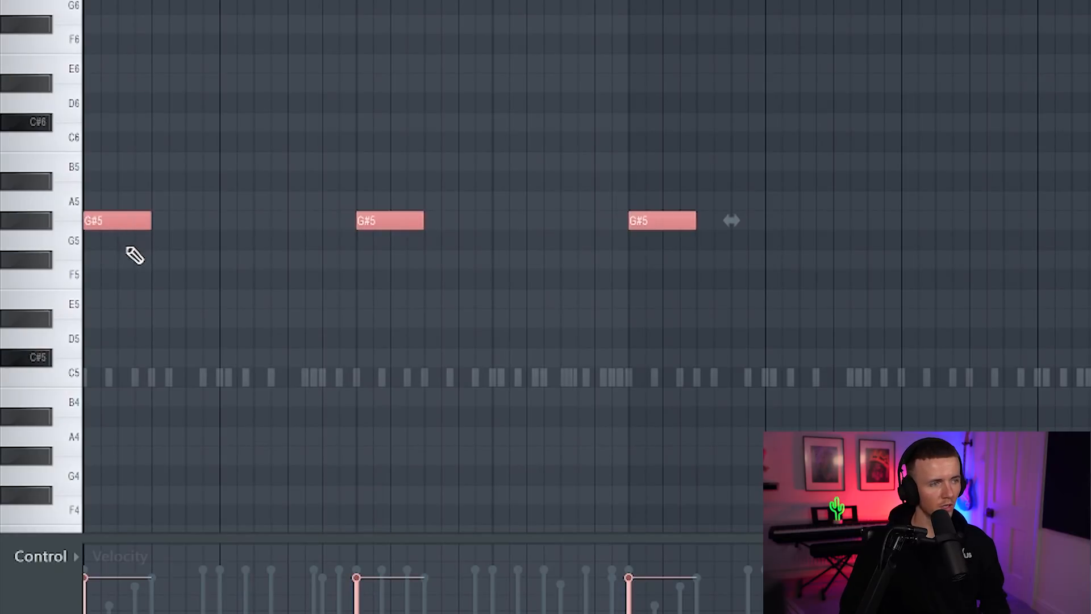
key(ctrl+Down)
Check the pitch and time-stretching settings of the Track 2 (consolidated) audio clip and close them
key(space)
ctrl+click(719, 171)
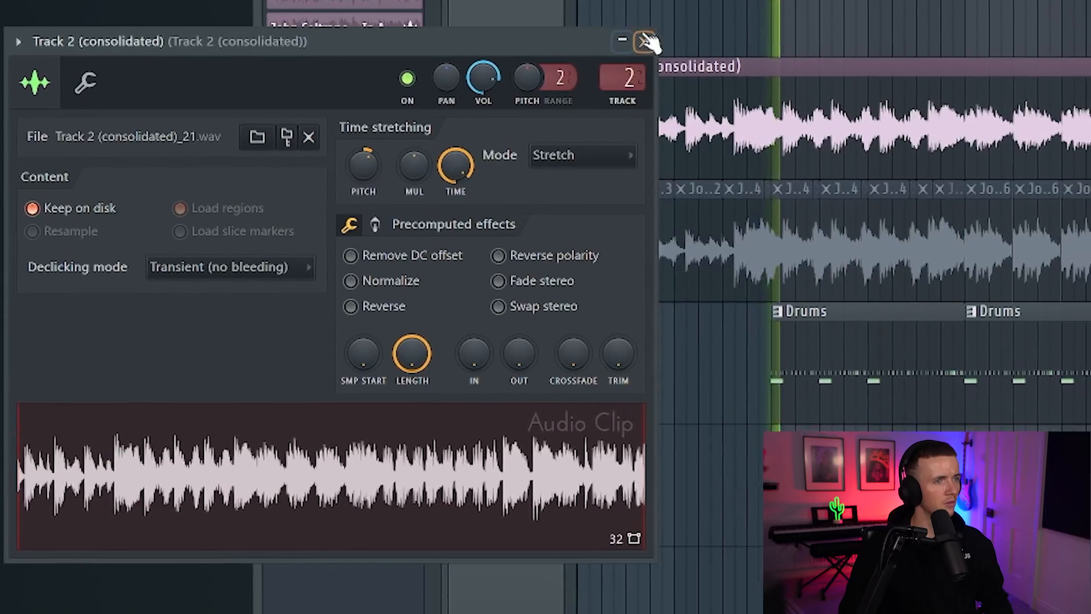
click(645, 40)
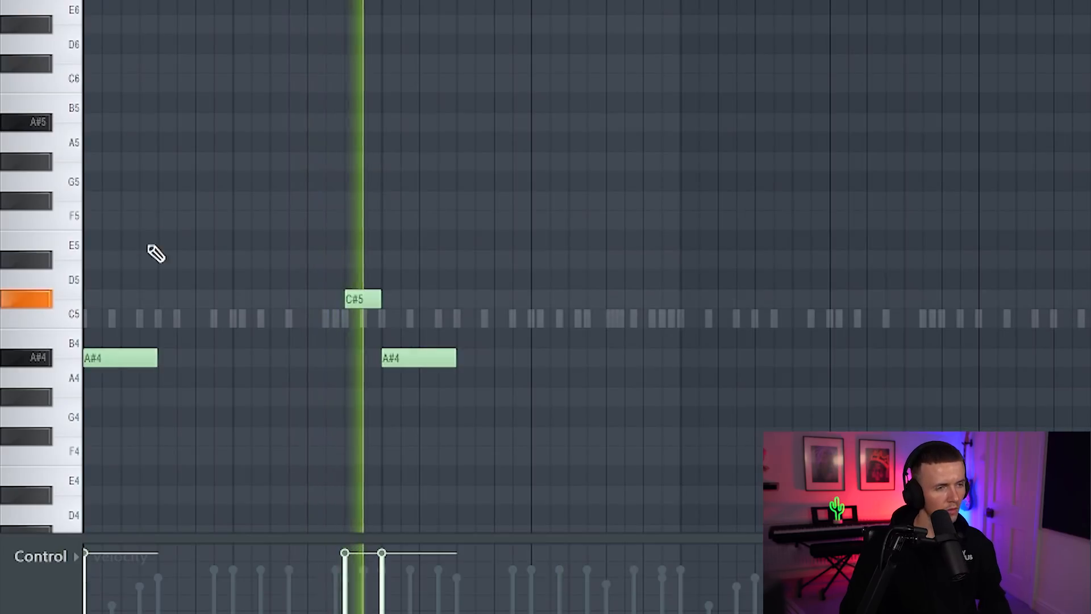
Add three short A#4 notes leading into a longer A#4 in the 808 pattern, with a short F#5 slide note above them
scroll(648, 314, up, 1)
scroll(647, 315, down, 1)
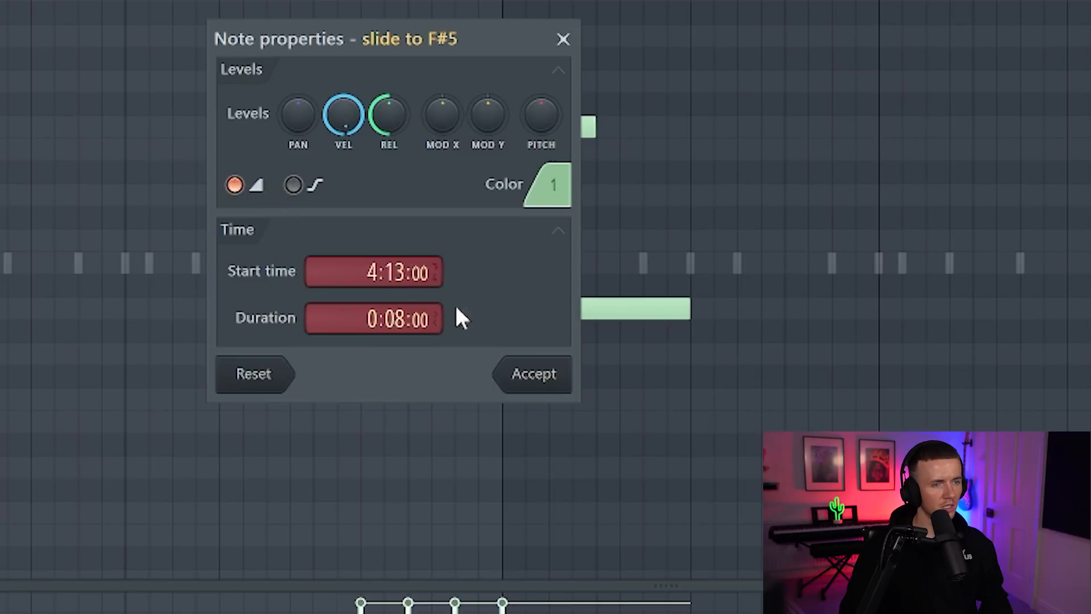
click(534, 369)
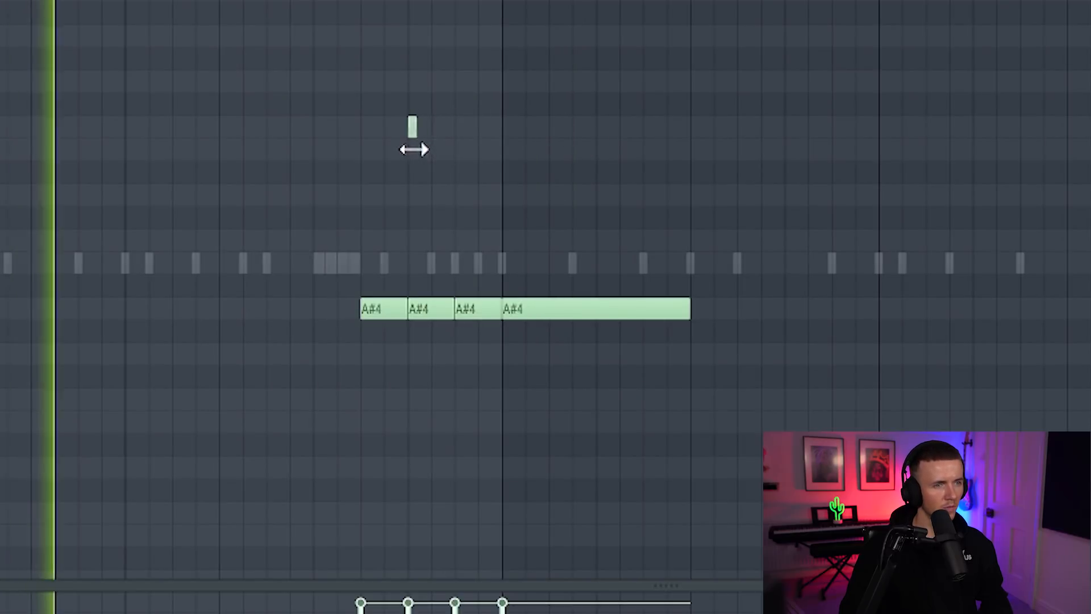
scroll(462, 178, up, 3)
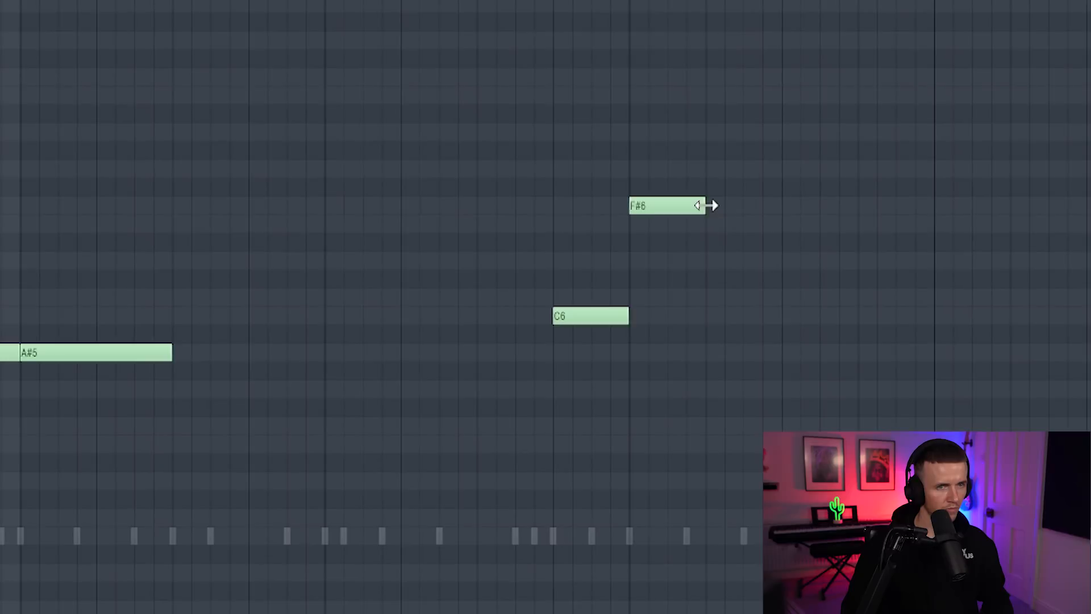
Extend the 808 melody with a lengthened F#6 note, two short F#6 hits, a long F6 and a short C#6
drag(708, 206, 782, 207)
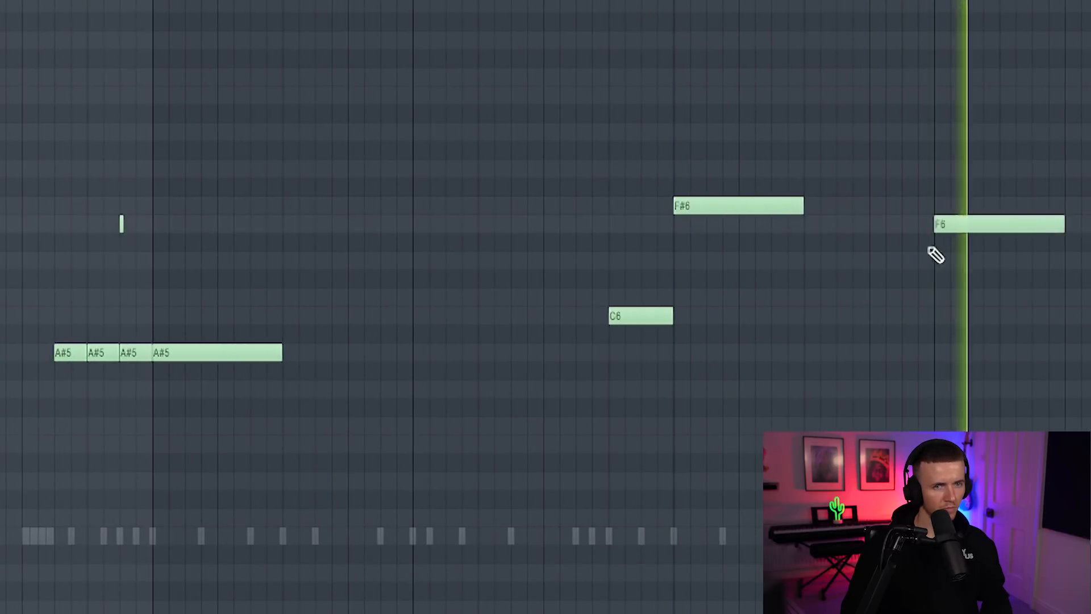
scroll(936, 256, down, 2)
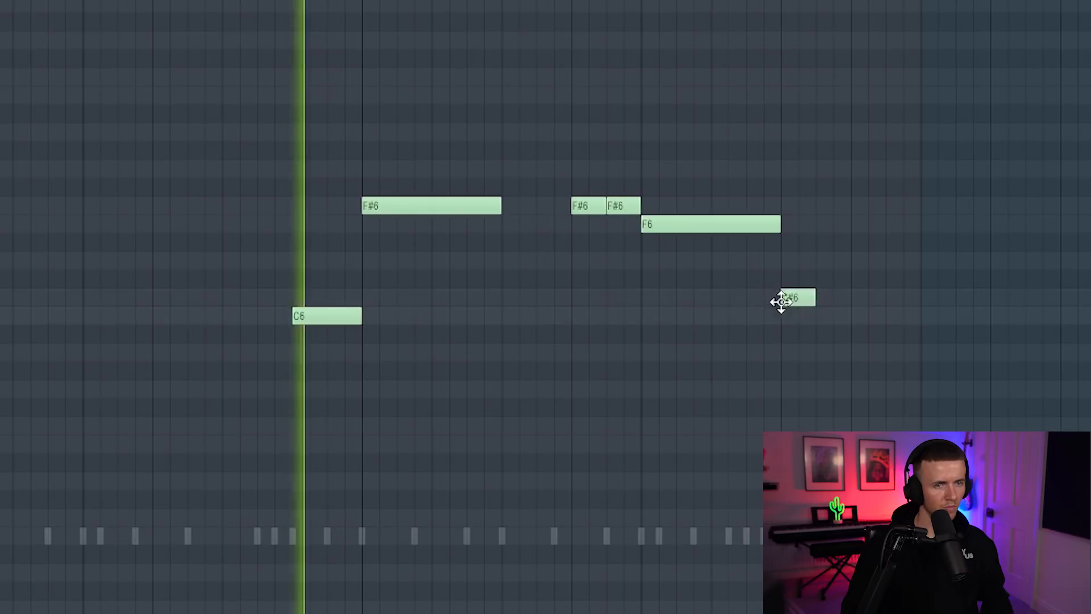
scroll(781, 301, down, 4)
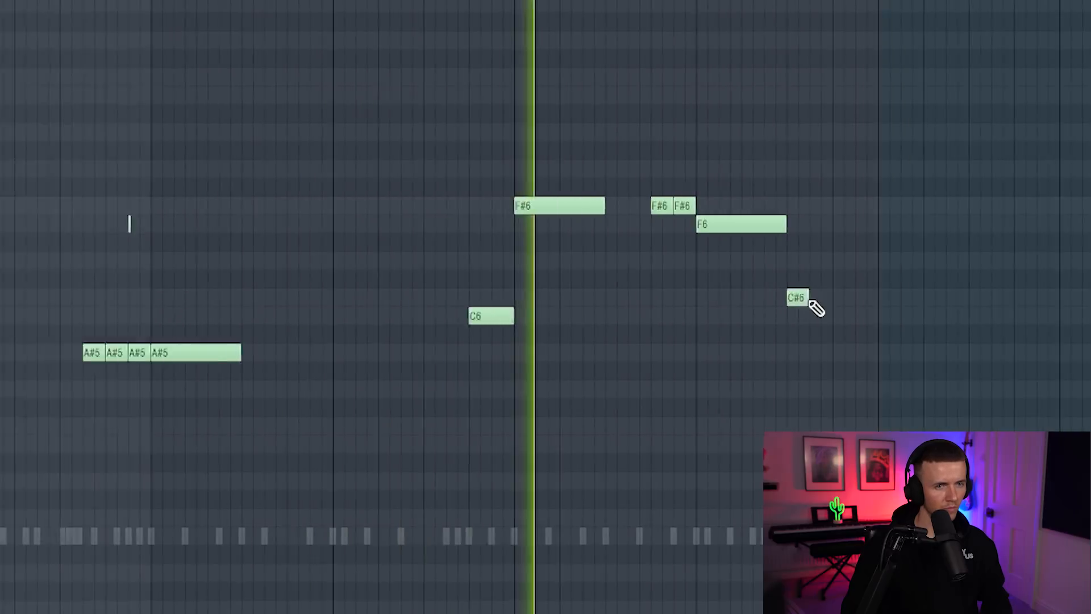
scroll(807, 309, up, 4)
drag(716, 301, 798, 305)
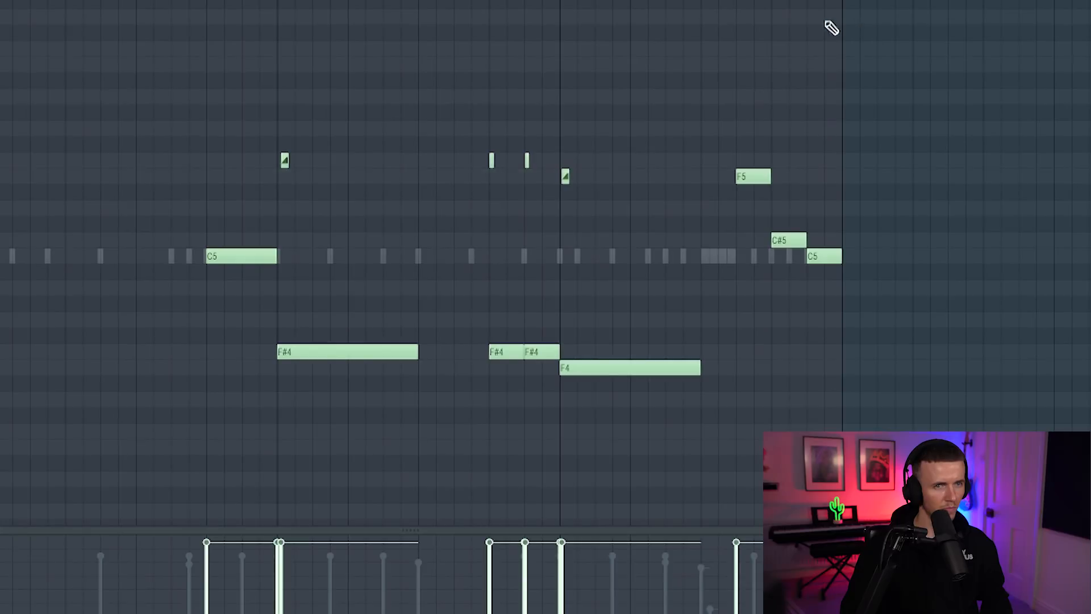
ctrl+scroll(778, 51, up, 3)
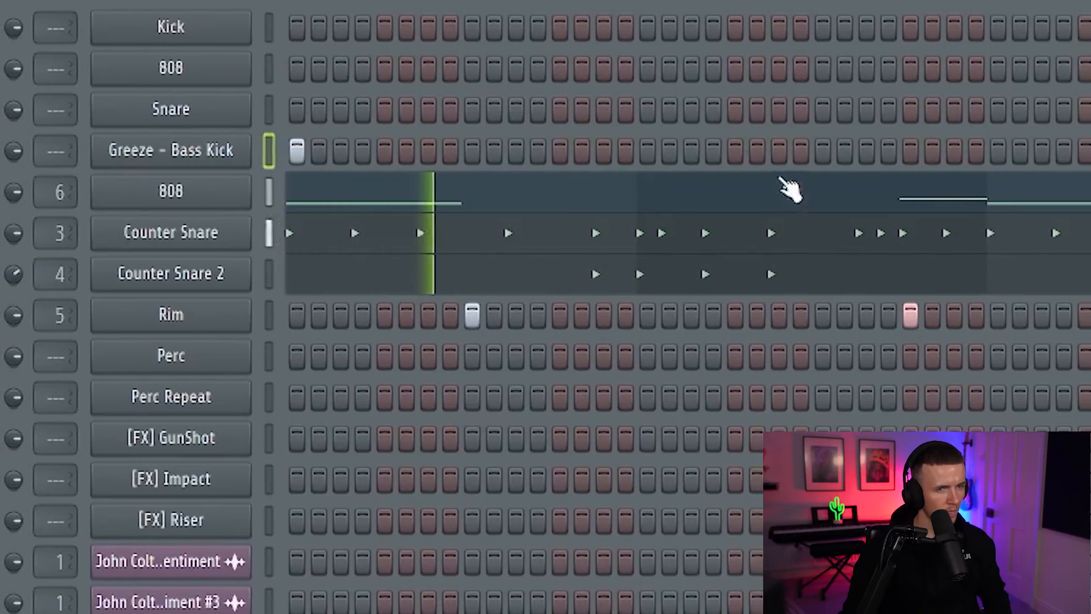
Place Greeze - Bass Kick hits on C5 through the end of the pattern, lining most of them up with the 808 notes
click(954, 152)
click(998, 153)
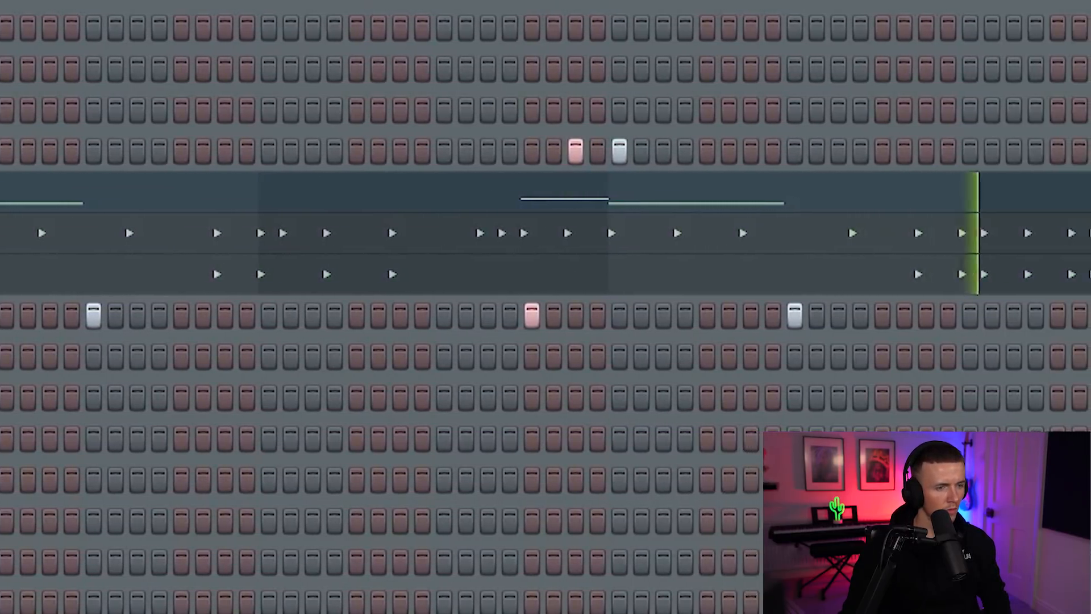
click(714, 152)
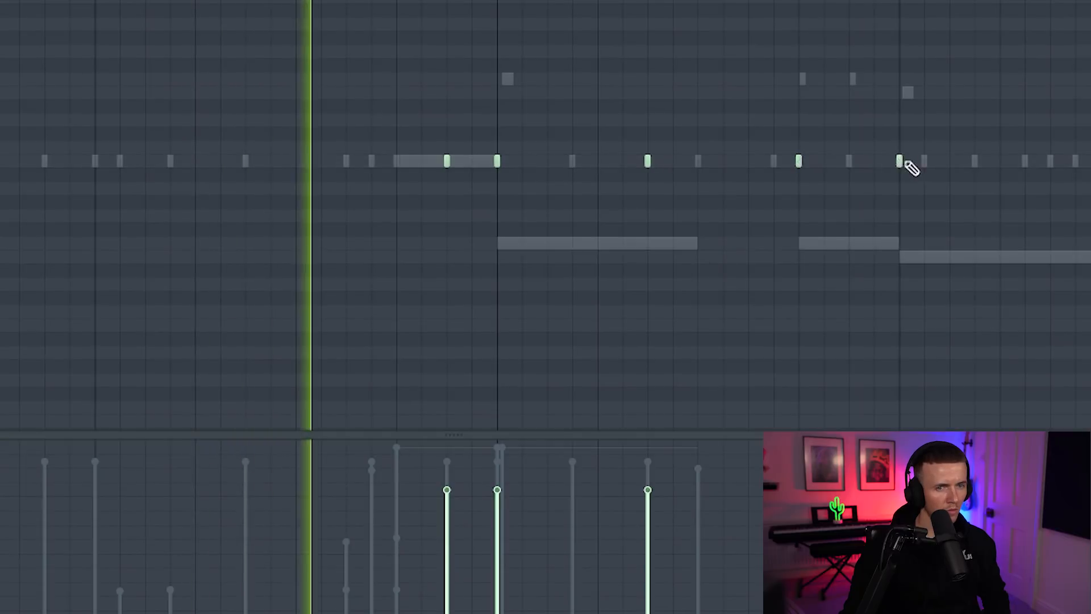
scroll(634, 191, down, 4)
scroll(916, 216, up, 1)
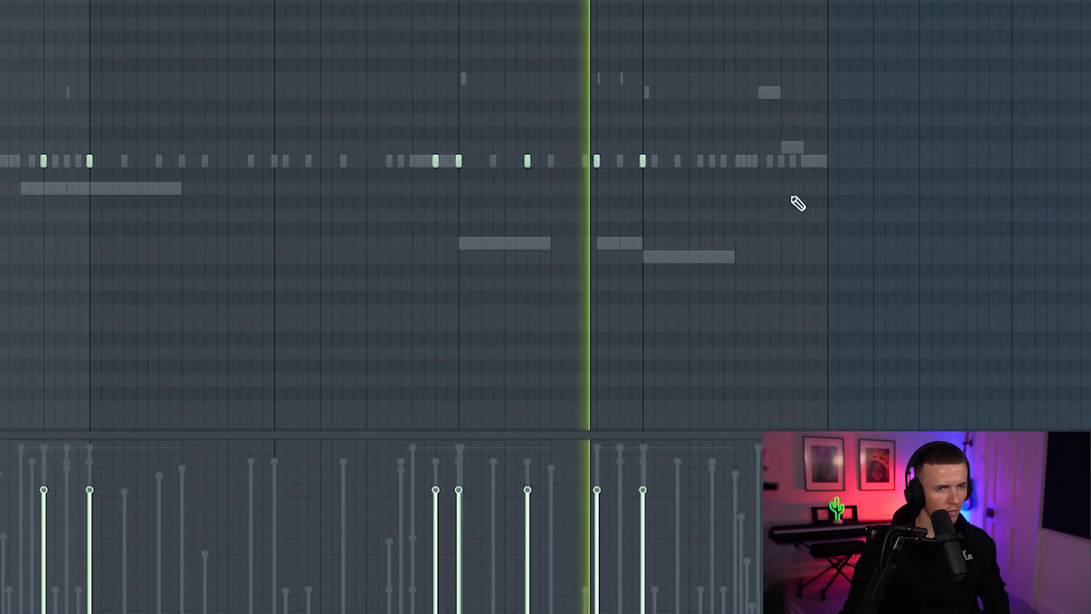
scroll(785, 196, up, 2)
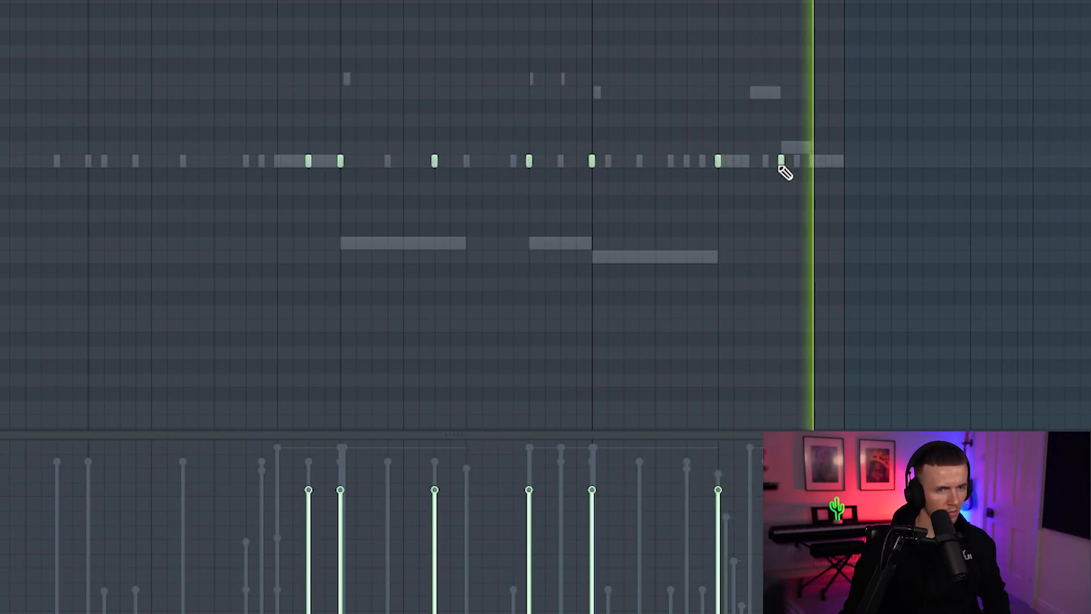
scroll(716, 175, up, 4)
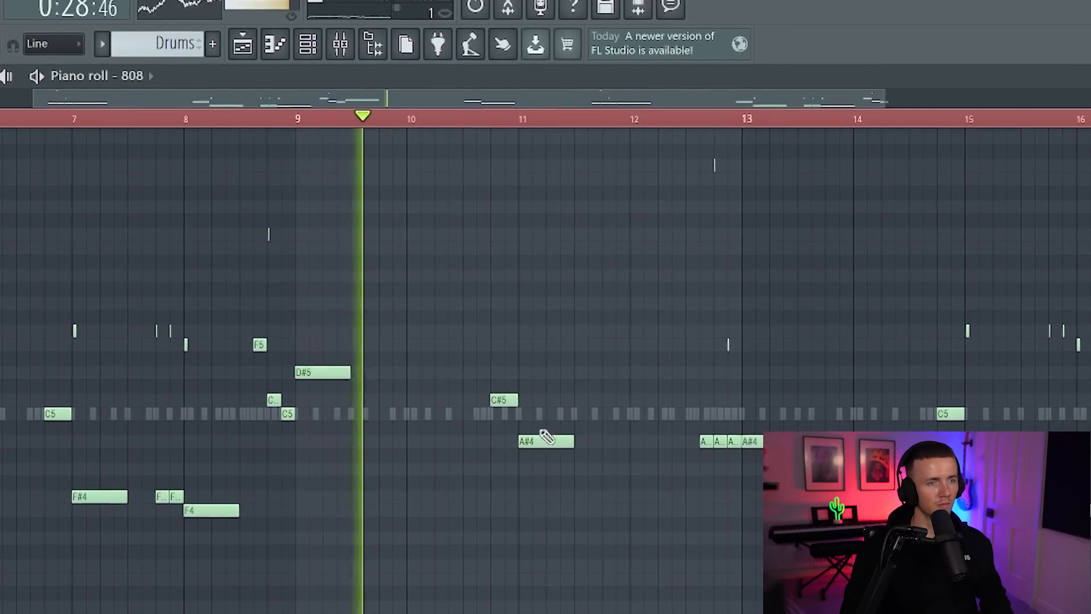
Raise the long 808 notes at bars 11 and 13 to D#5
drag(549, 436, 550, 361)
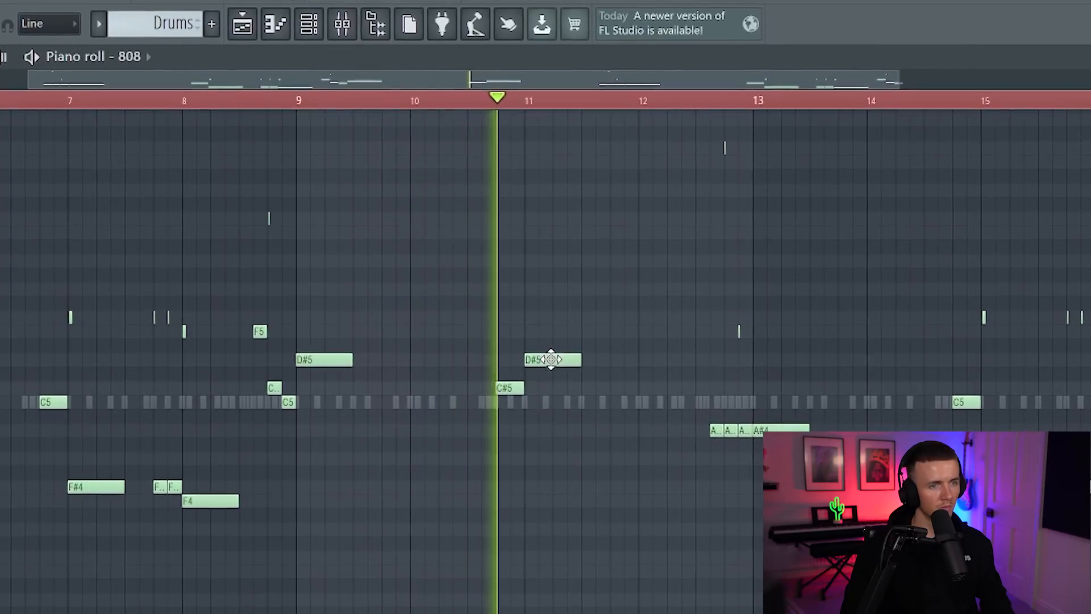
scroll(566, 366, down, 2)
scroll(660, 390, up, 3)
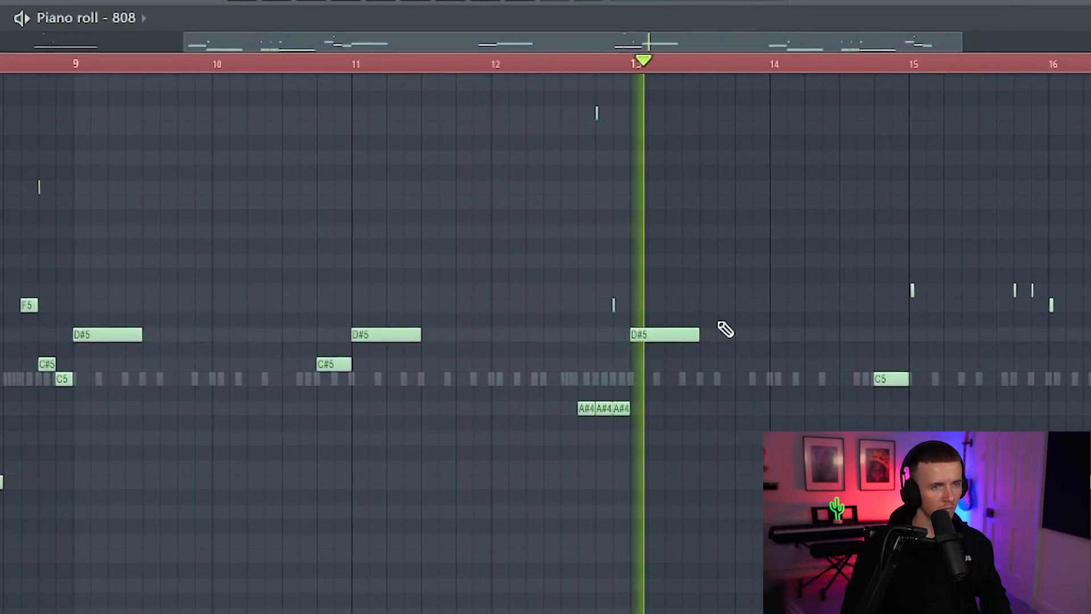
scroll(739, 352, down, 3)
scroll(860, 402, up, 2)
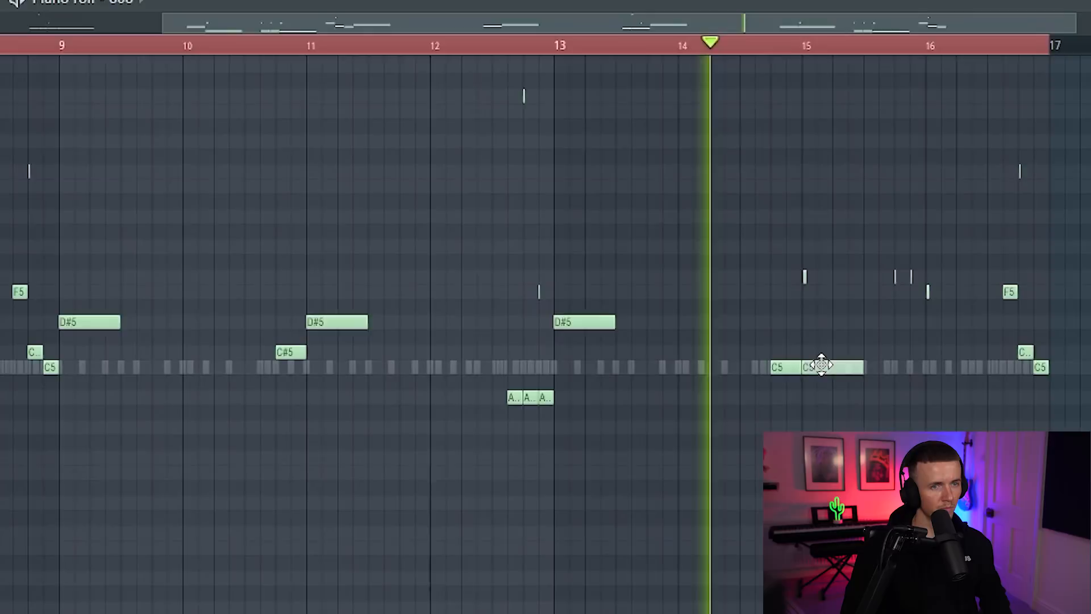
scroll(842, 375, down, 2)
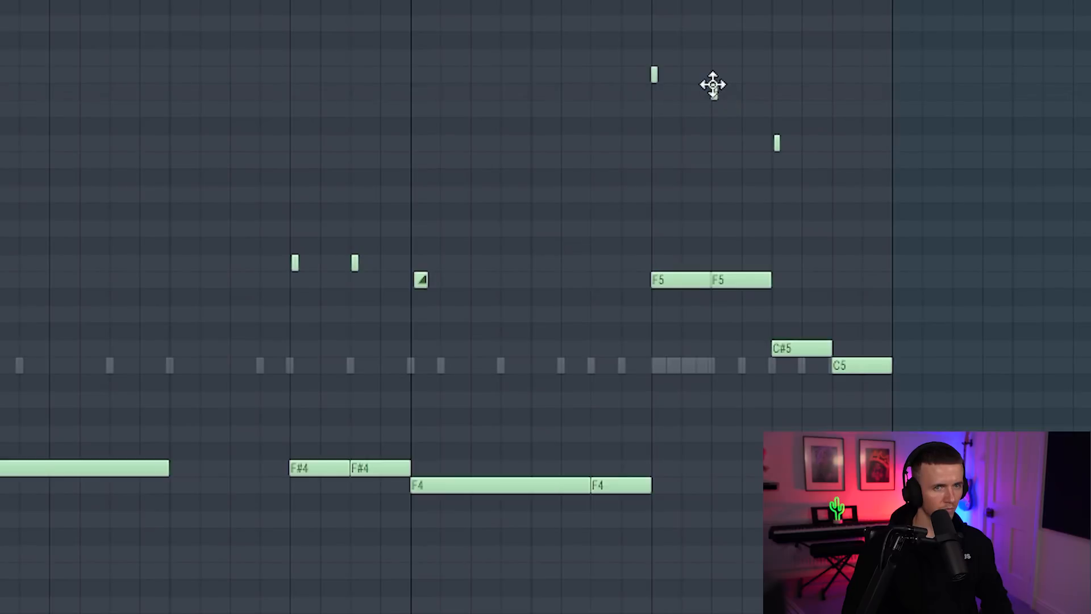
Place short slide notes an octave above the second F5 and the final C5, and delete the slide above the C#5
key(space)
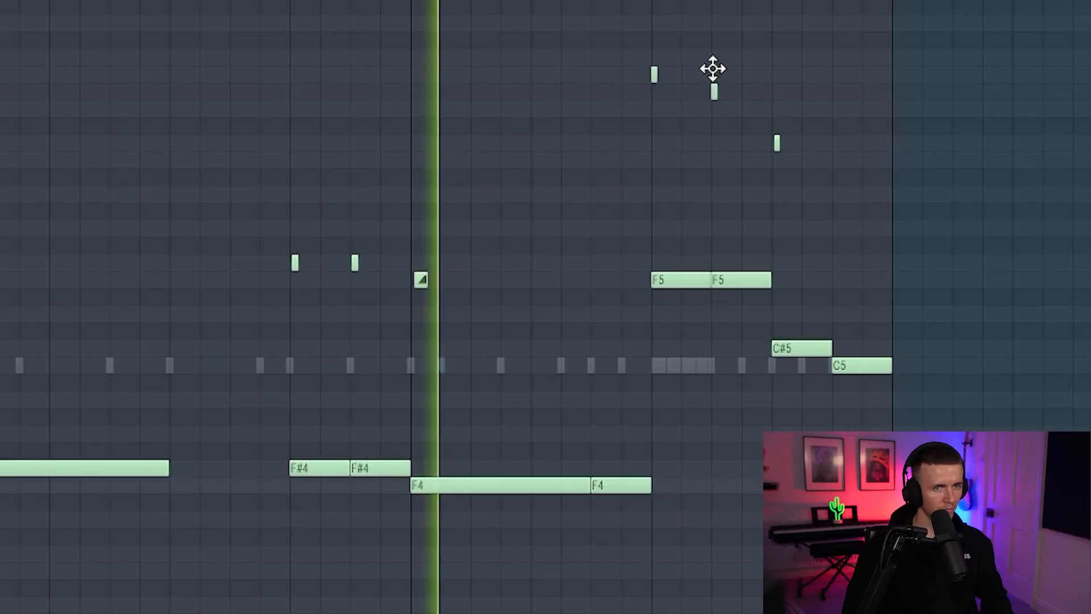
click(833, 159)
scroll(755, 299, down, 3)
scroll(757, 298, up, 2)
scroll(762, 301, up, 1)
key(space)
right_click(761, 145)
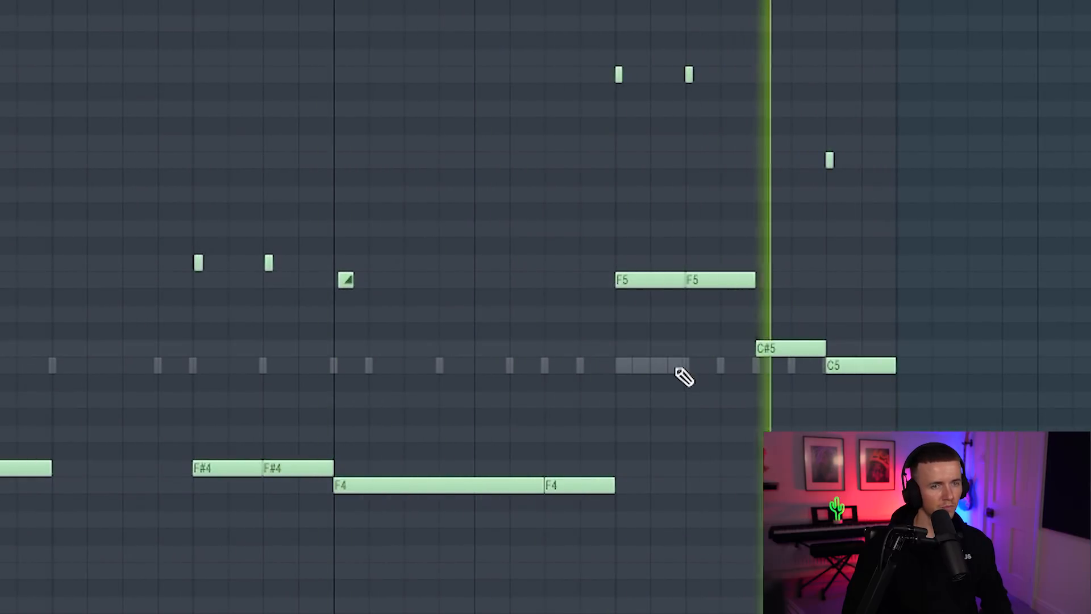
scroll(682, 378, down, 4)
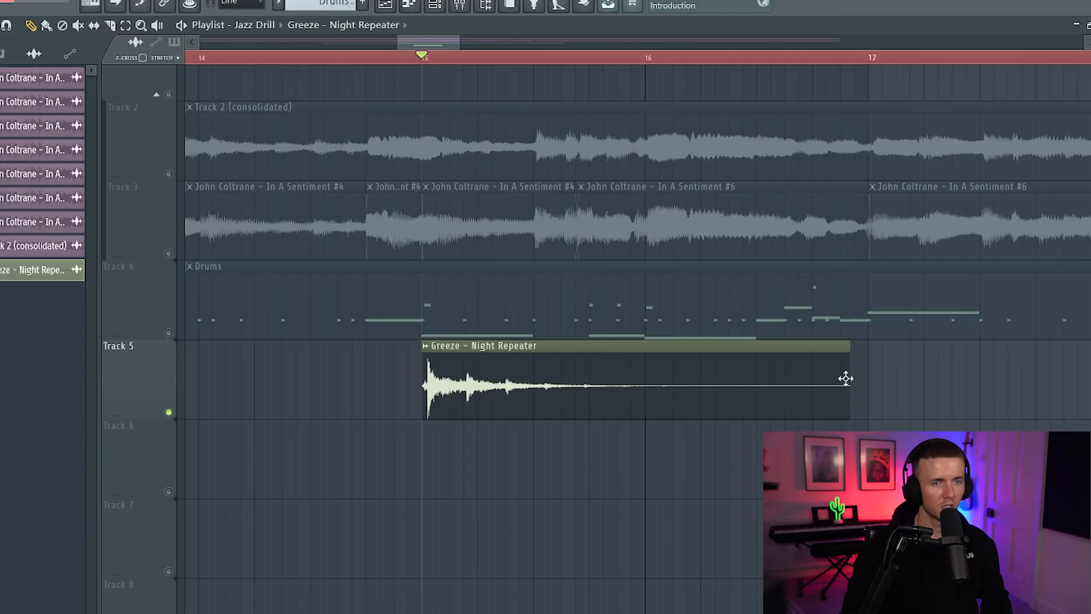
Assign the Greeze - Night Repeater audio clip to mixer track 8
key(space)
ctrl+scroll(478, 419, up, 3)
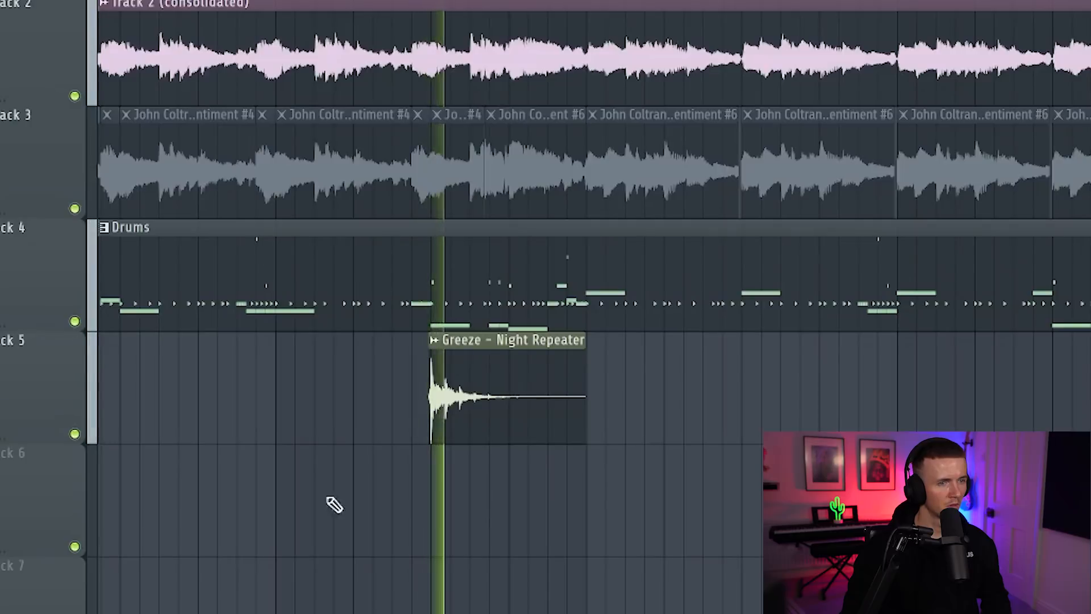
ctrl+scroll(331, 539, down, 3)
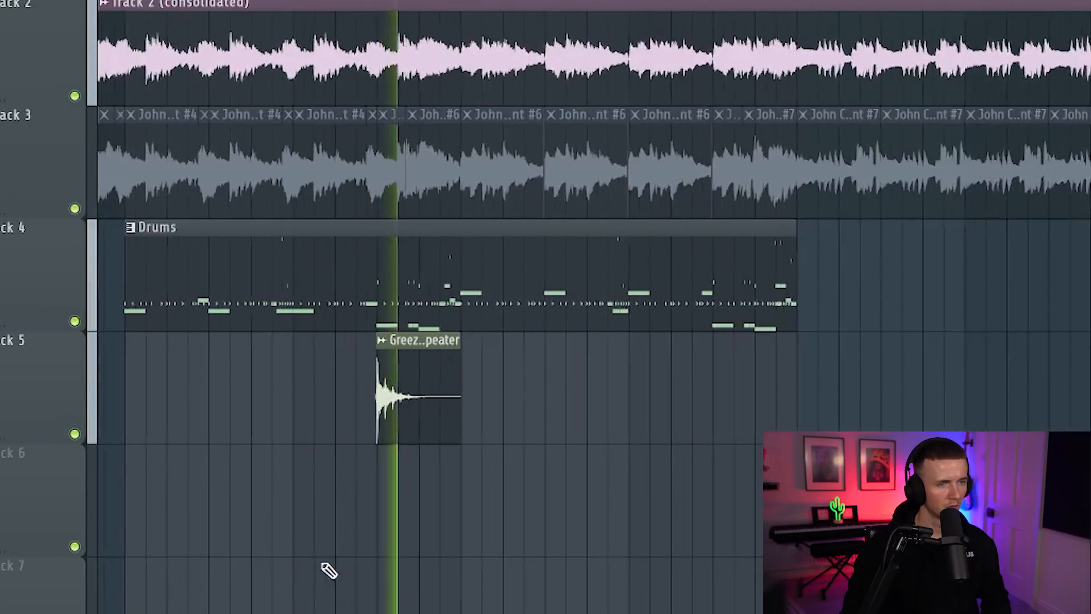
double_click(420, 341)
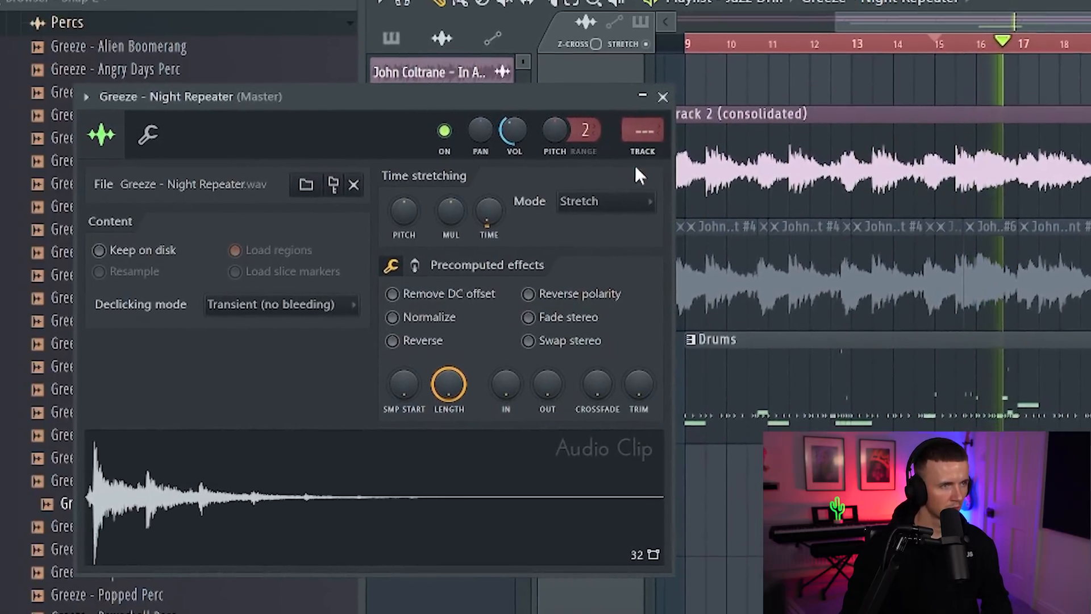
key(ctrl+l)
click(682, 100)
key(F9)
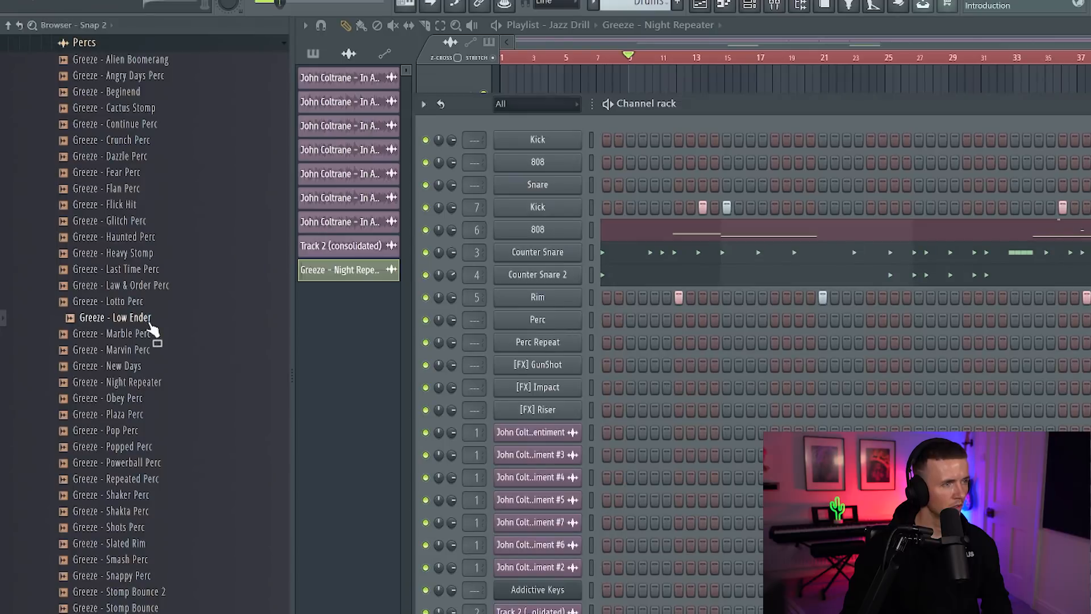
Add the Greeze - Low Ender percussion sample as a channel and place three evenly spaced hits on it
drag(193, 353, 624, 613)
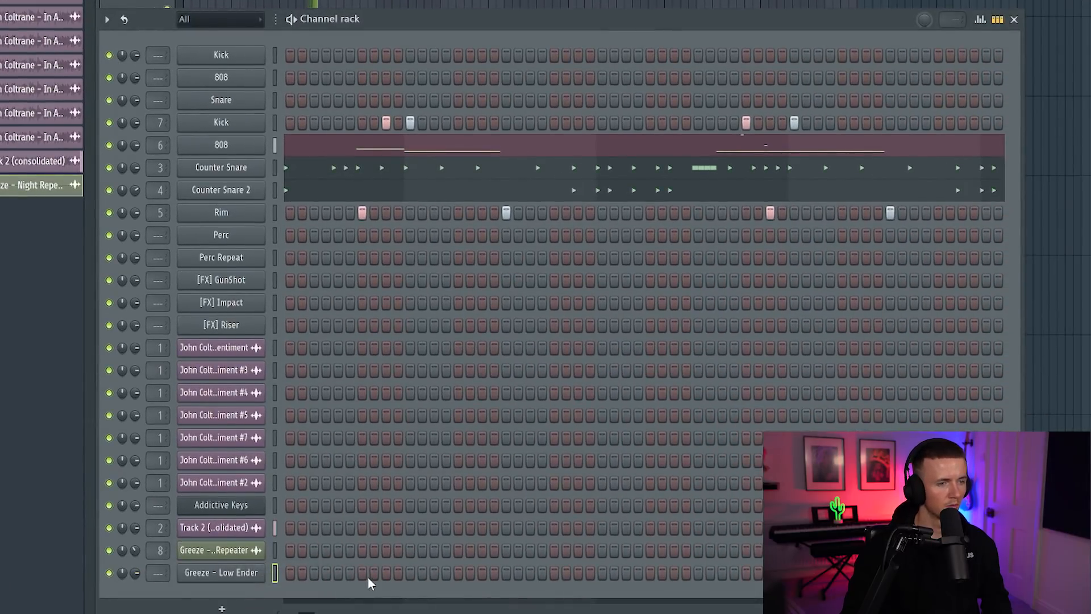
click(386, 573)
click(482, 573)
click(577, 573)
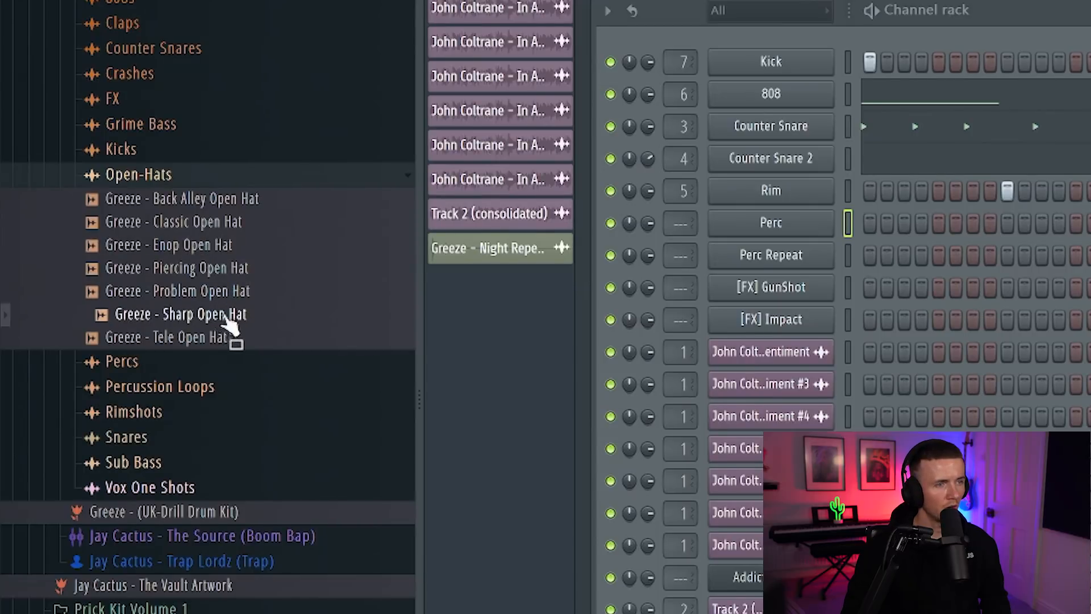
Load the Greeze - Sharp Open Hat sample into the channel rack and draw a lengthened C5 hit near the pattern's start
drag(226, 317, 791, 211)
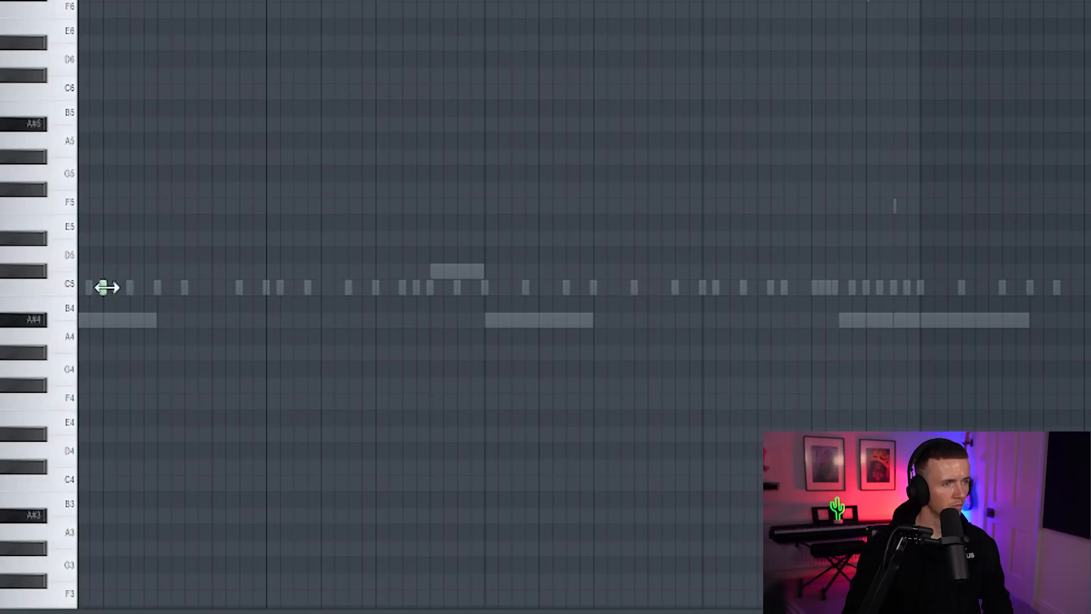
drag(106, 287, 157, 287)
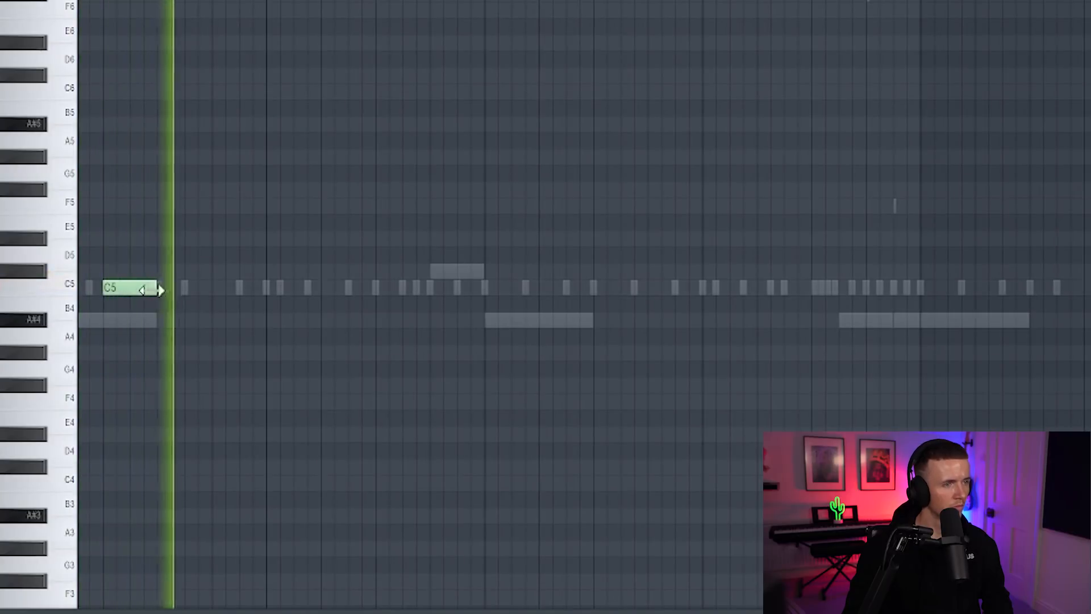
scroll(443, 282, down, 2)
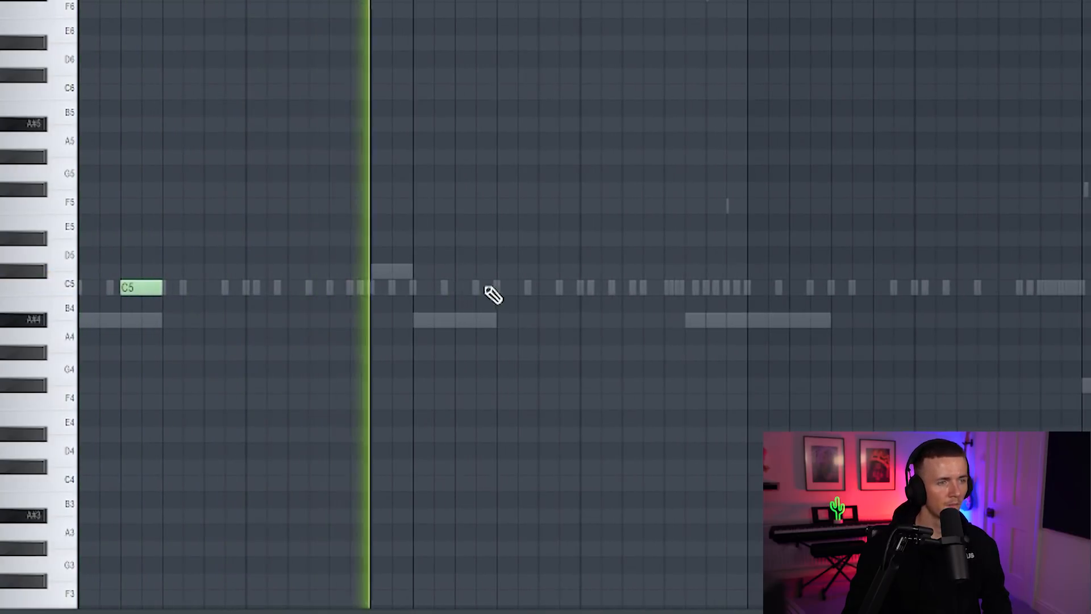
Place further open-hat hits on C5, starting with a longer one after the second A#4 808 note and continuing at regular intervals
scroll(505, 290, up, 3)
click(499, 287)
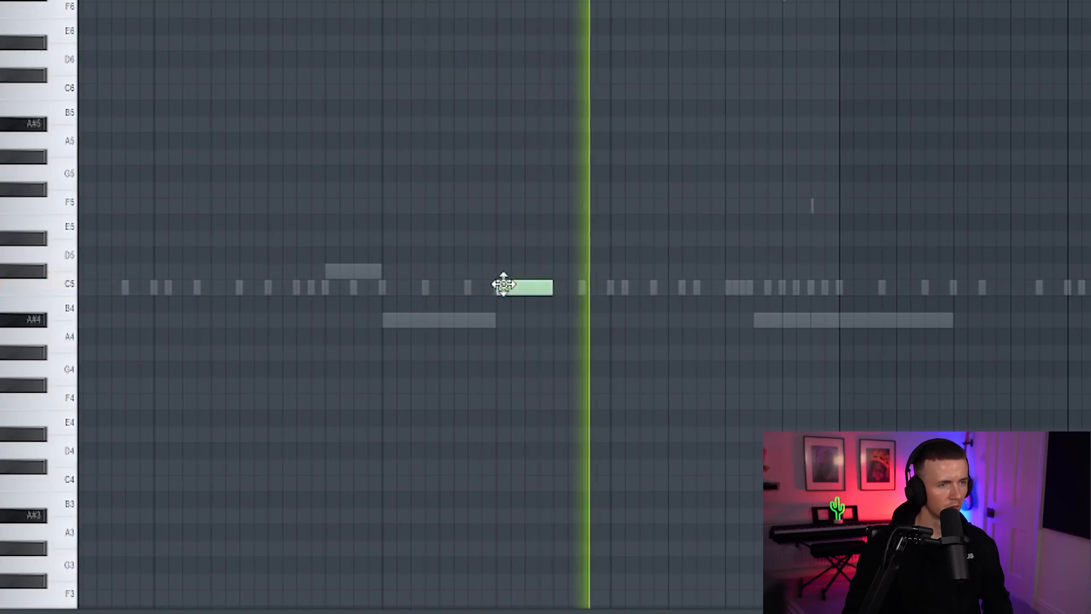
click(608, 288)
click(720, 288)
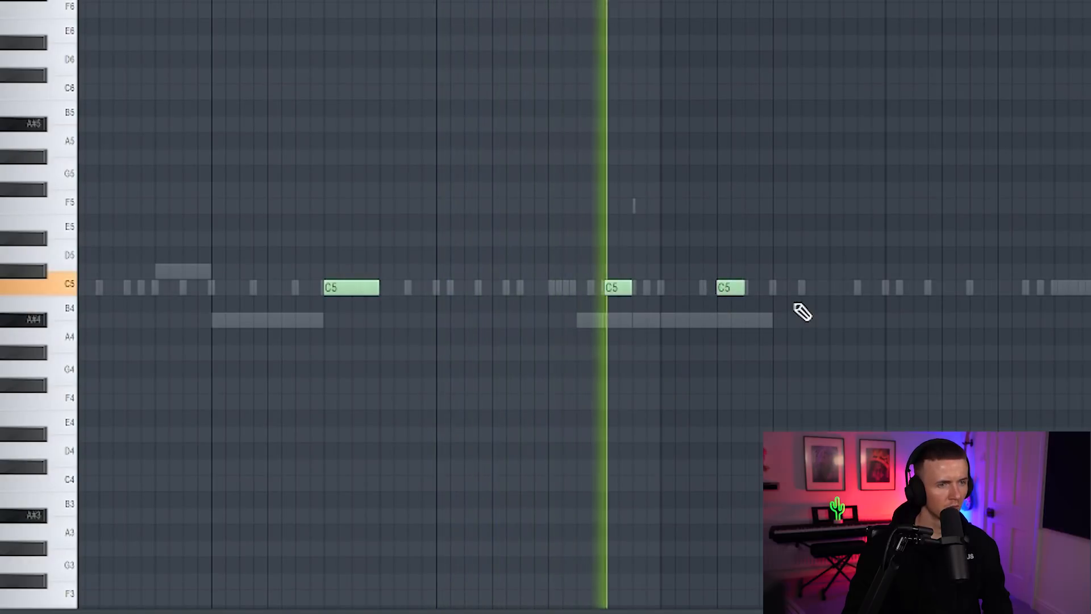
click(840, 288)
click(949, 290)
click(1059, 289)
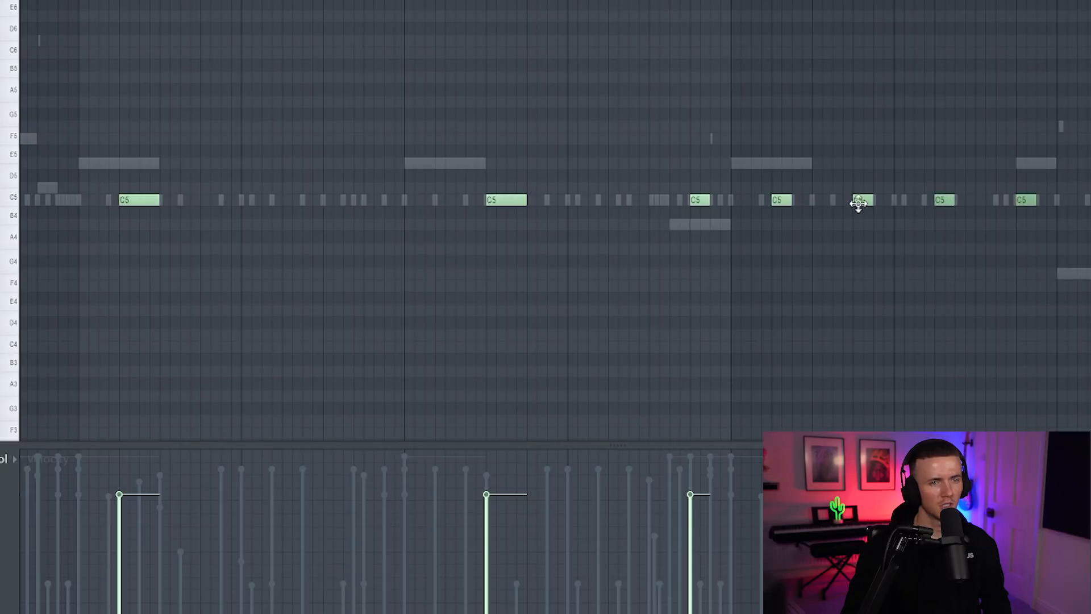
Thin out the open-hat hits near the end of the pattern by deleting two C5 notes
right_click(856, 202)
key(space)
right_click(1025, 203)
scroll(1069, 210, down, 2)
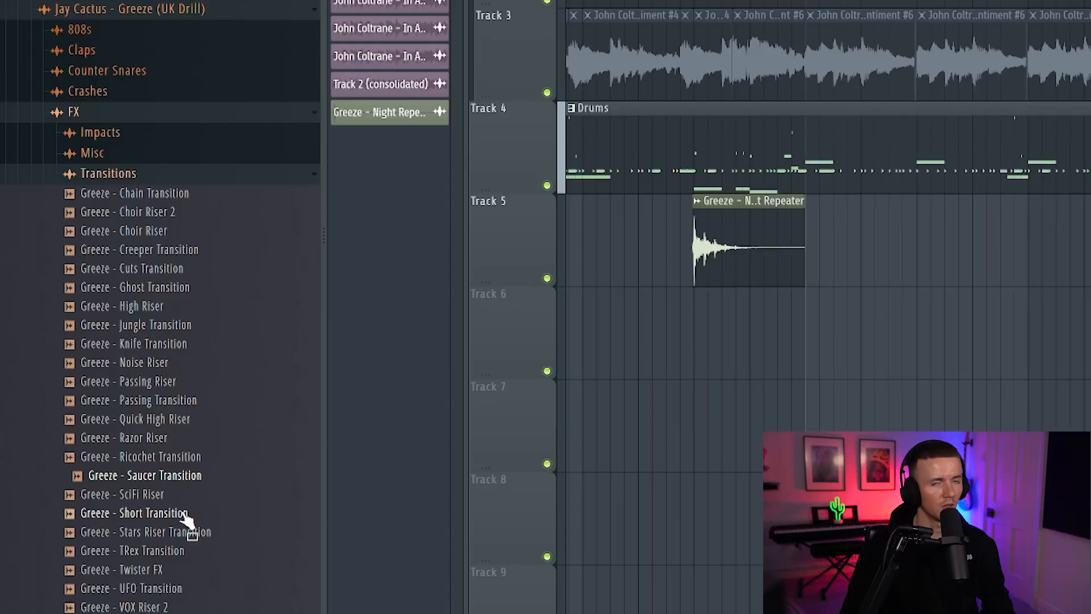
Add the Greeze - Short Transition sample to Track 6 between the two Night Repeater clips
drag(185, 519, 677, 449)
drag(570, 449, 810, 334)
scroll(816, 338, up, 5)
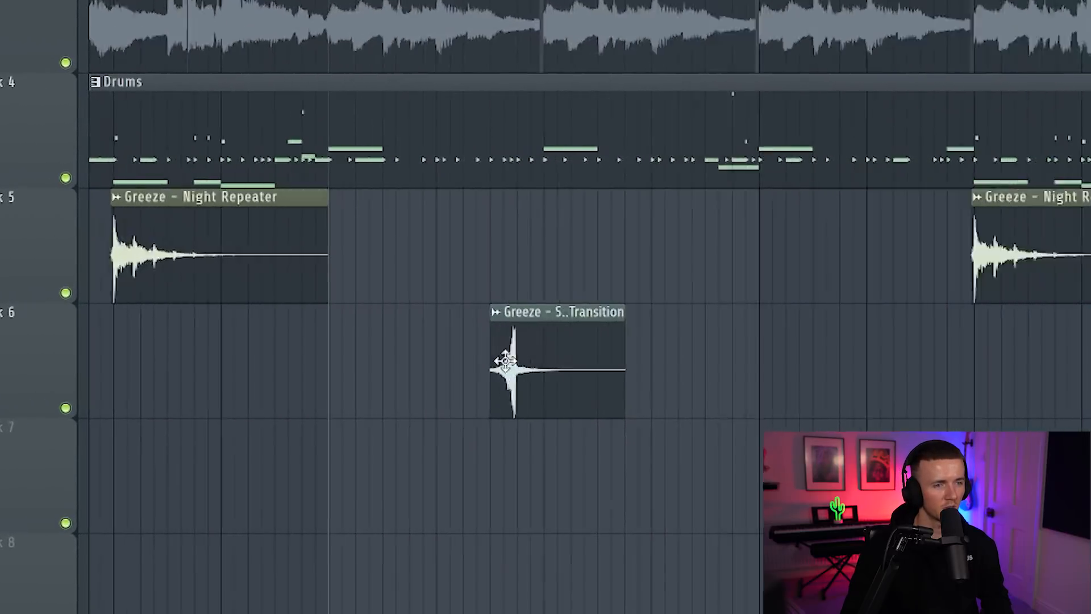
key(space)
Position the Greeze - Passing Transition clip so its peak lands close to the end of the Drums pattern
drag(878, 342, 913, 341)
scroll(608, 365, up, 5)
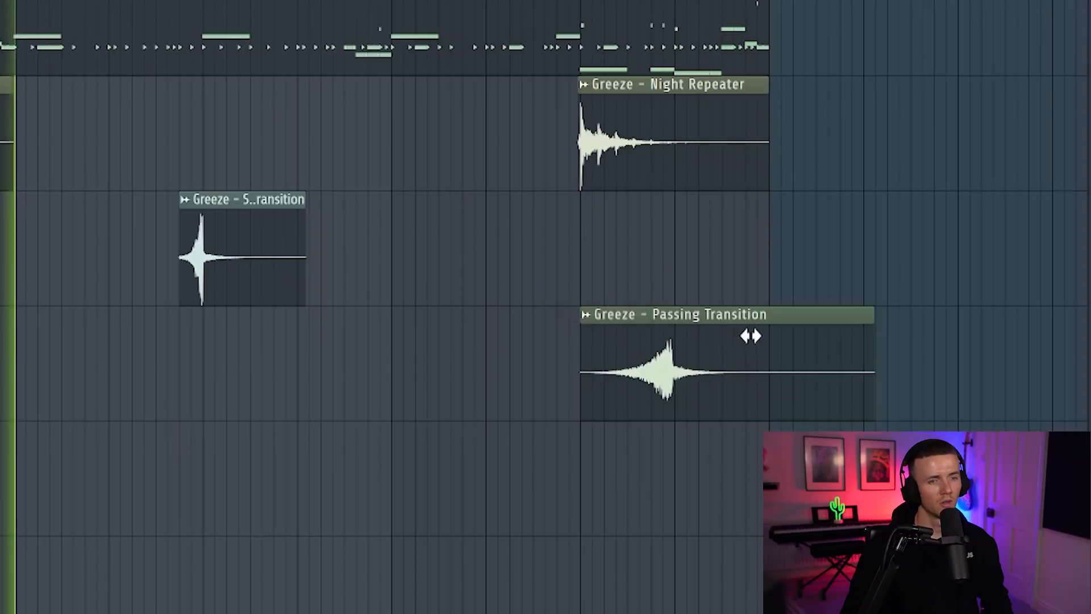
scroll(747, 338, up, 5)
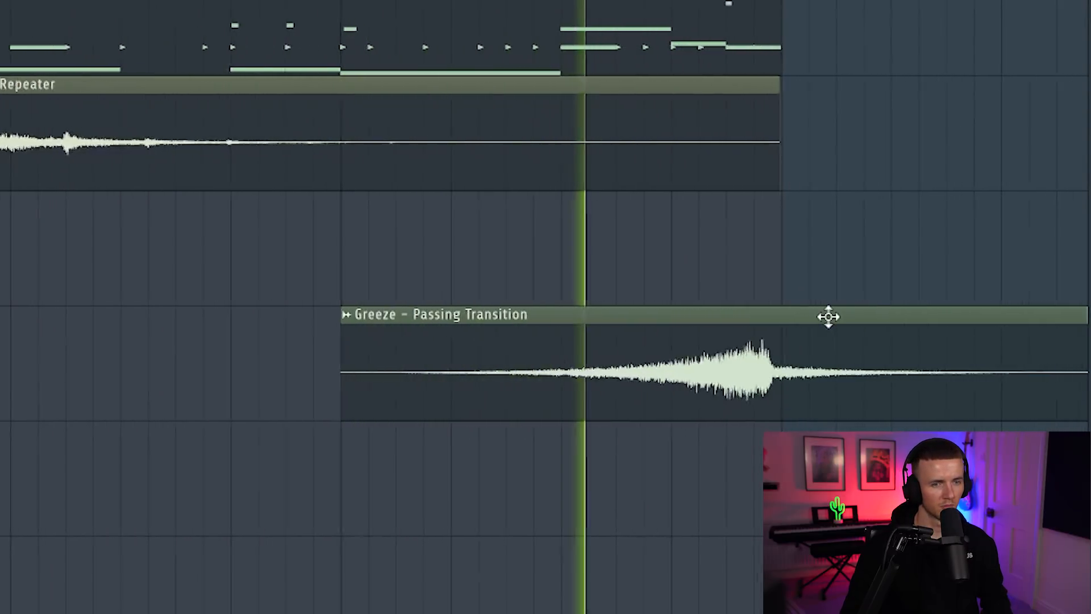
scroll(813, 314, down, 4)
scroll(843, 339, down, 5)
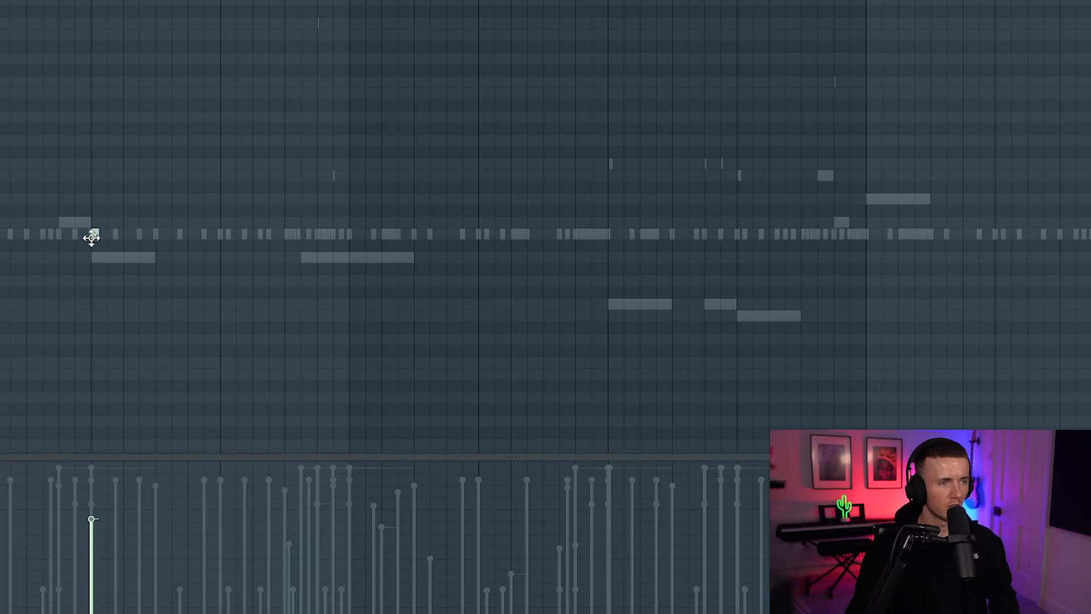
Place three more gunshot hits at half-bar intervals after the first and taper their velocities downward
key(space)
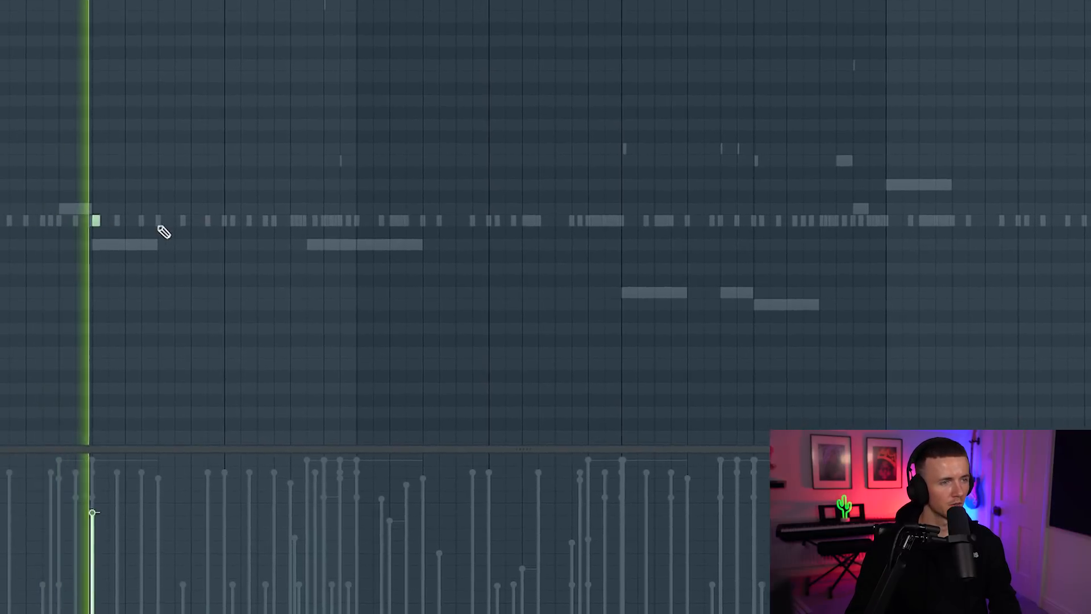
click(158, 234)
click(238, 200)
click(304, 200)
click(161, 534)
drag(229, 551, 326, 603)
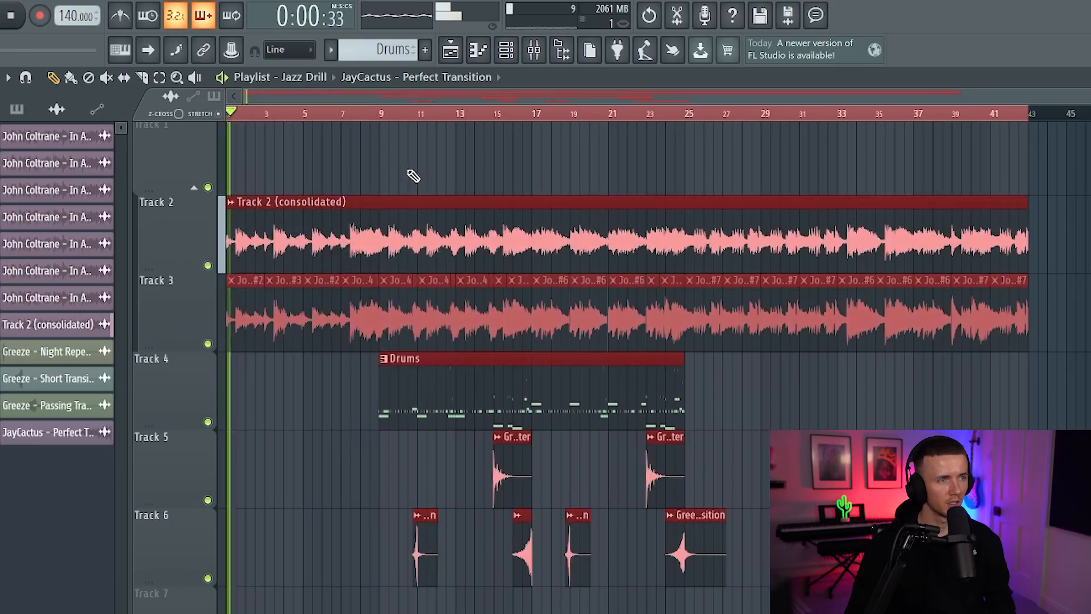
Move the Drums clip to Track 6 below the sample clips and split the Drums pattern by channel
click(445, 335)
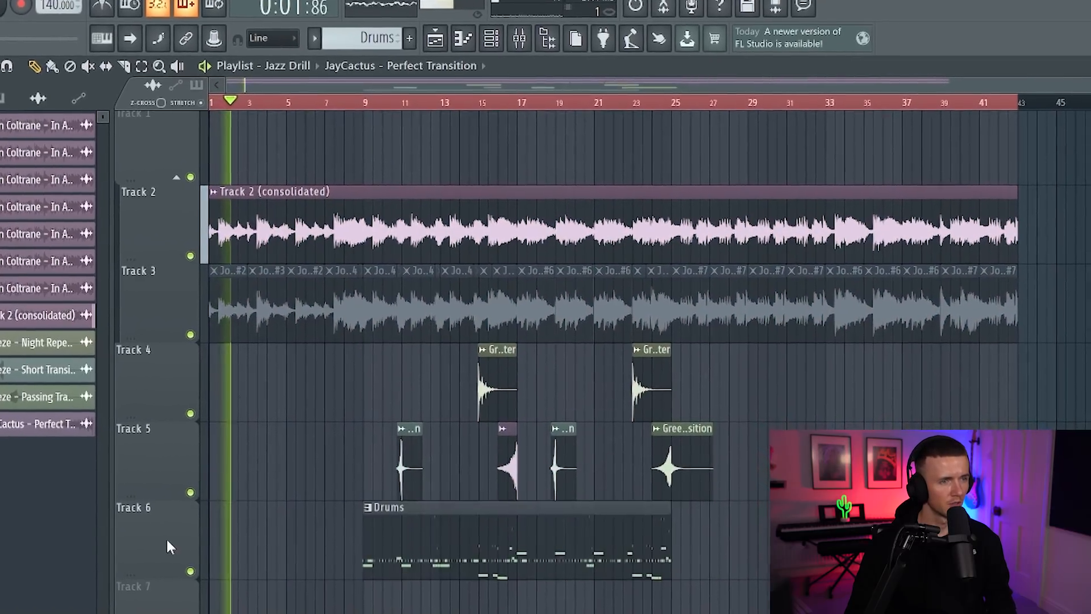
click(426, 571)
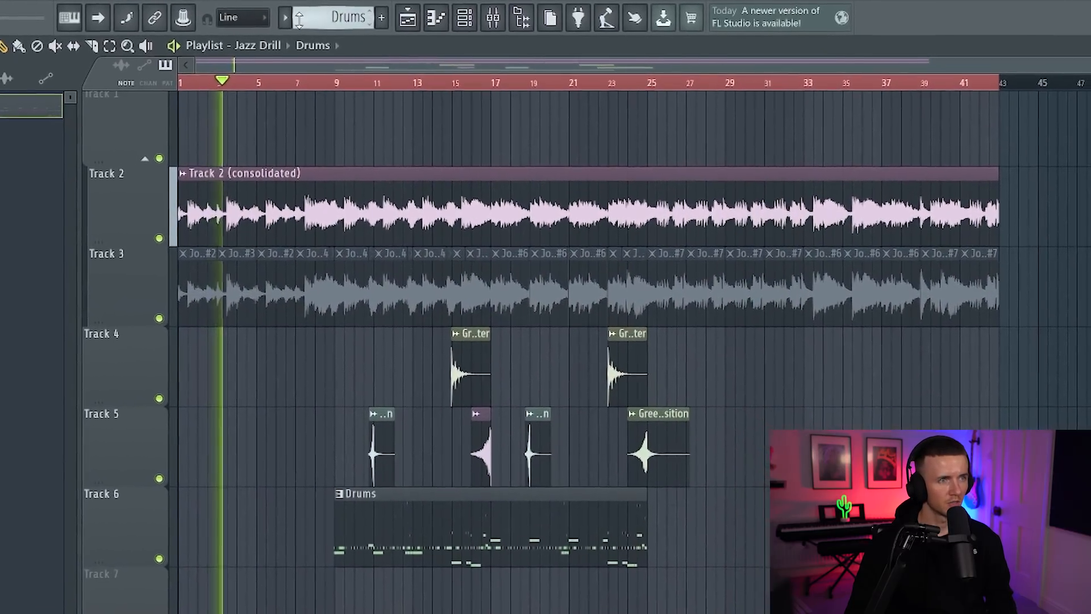
click(300, 20)
click(421, 257)
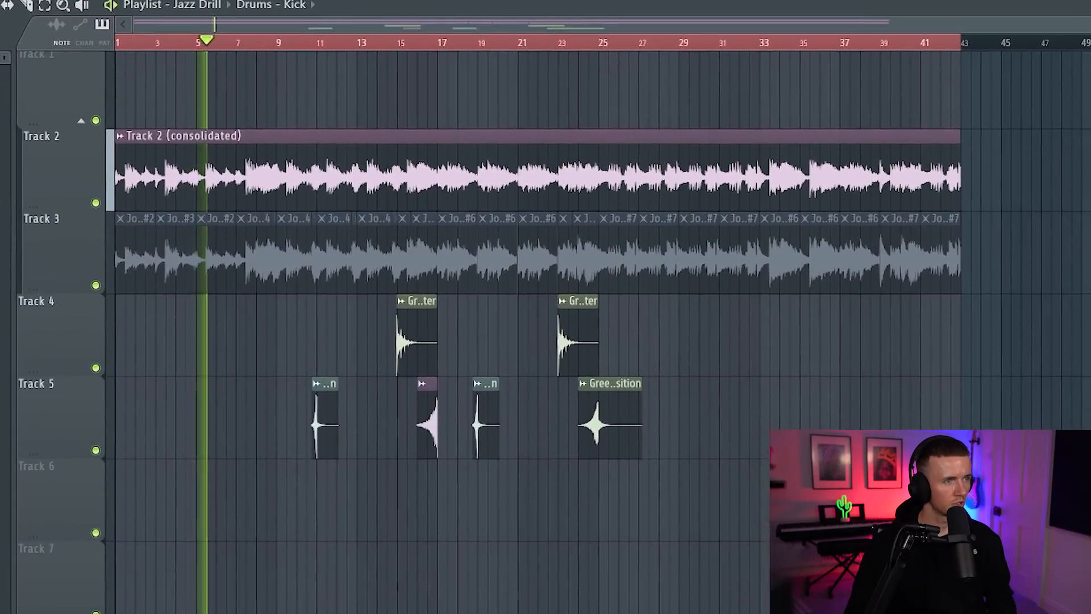
Place the split drum patterns on separate tracks from Track 6 downward and duplicate them into a second section
drag(2, 74, 246, 472)
scroll(232, 526, down, 3)
drag(376, 243, 682, 246)
Slice the first Drums - Kick and Drums - 808 clips and remove their opening four bars
key(c)
drag(250, 197, 250, 313)
drag(291, 196, 291, 310)
mouse_move(301, 196)
mouse_down()
mouse_move(301, 251)
mouse_move(273, 289)
mouse_up()
key(p)
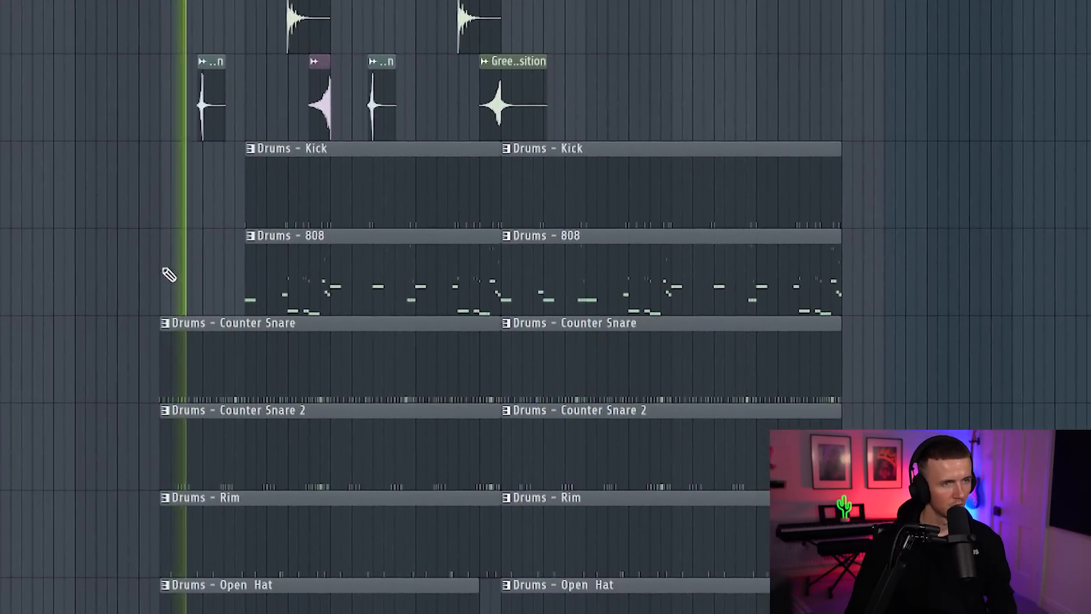
Delete the Drums - Gunshot clip from the first section of the arrangement
scroll(166, 271, up, 3)
scroll(246, 353, down, 3)
right_click(286, 522)
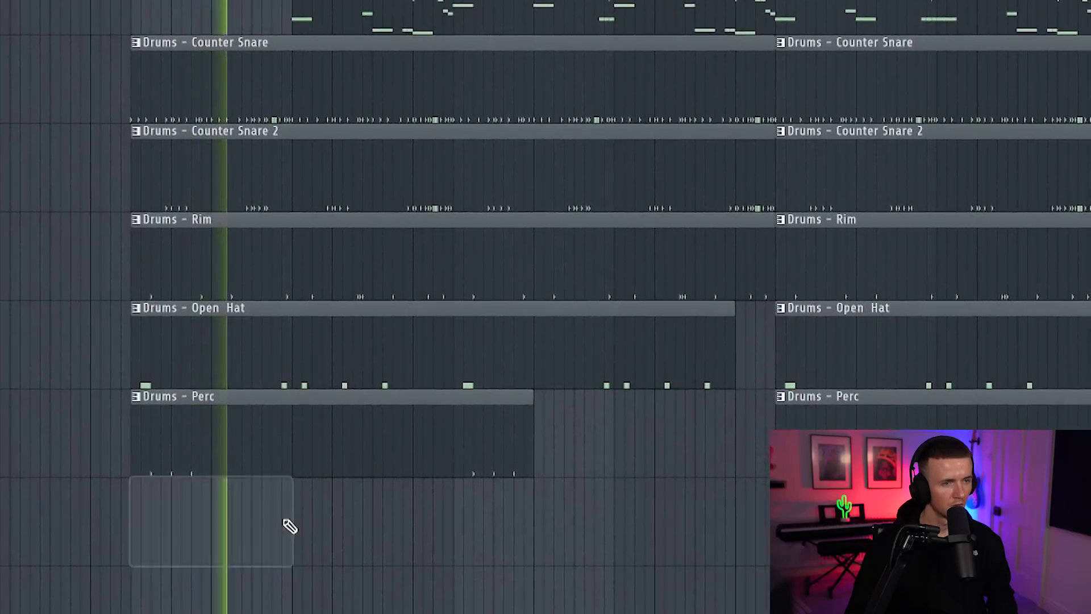
key(c)
drag(291, 474, 290, 429)
key(ctrl+z)
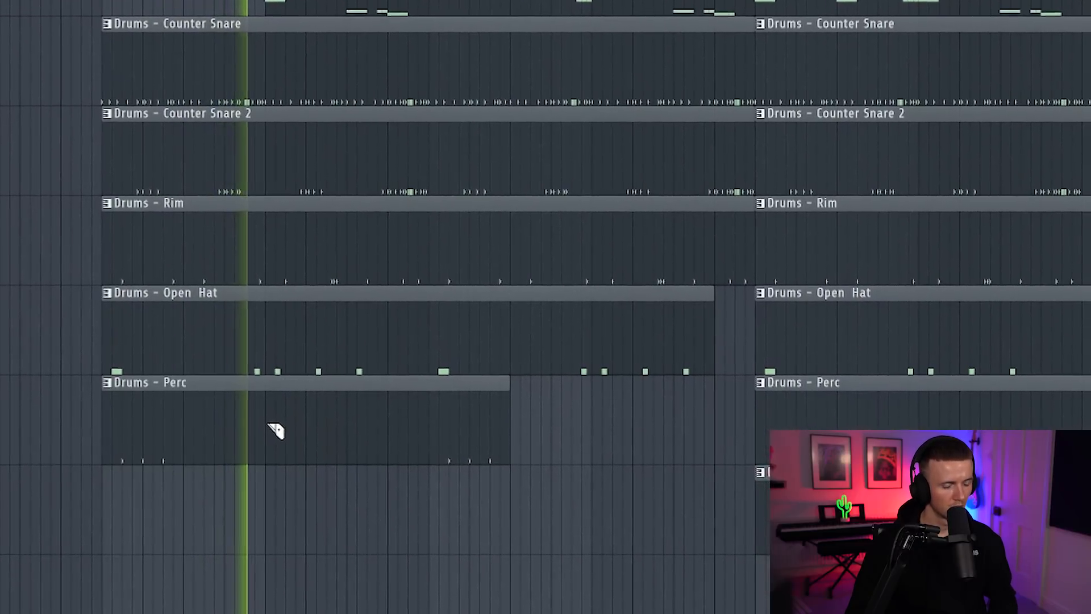
Trim the openings of the first Drums - Kick and Drums - Open Hat clips so both enter after the 808
scroll(322, 528, up, 2)
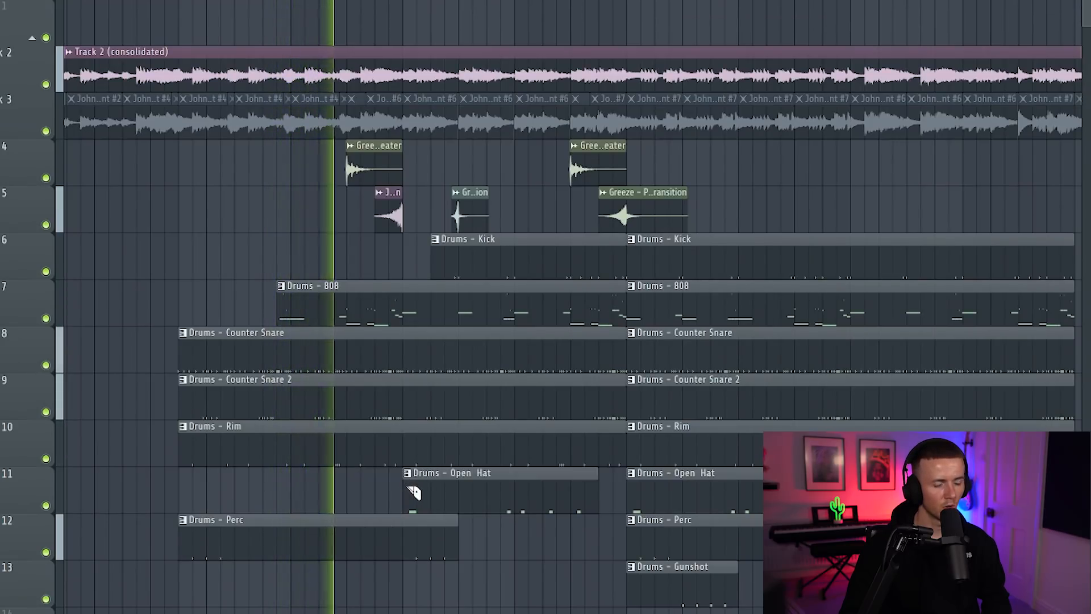
scroll(287, 243, down, 3)
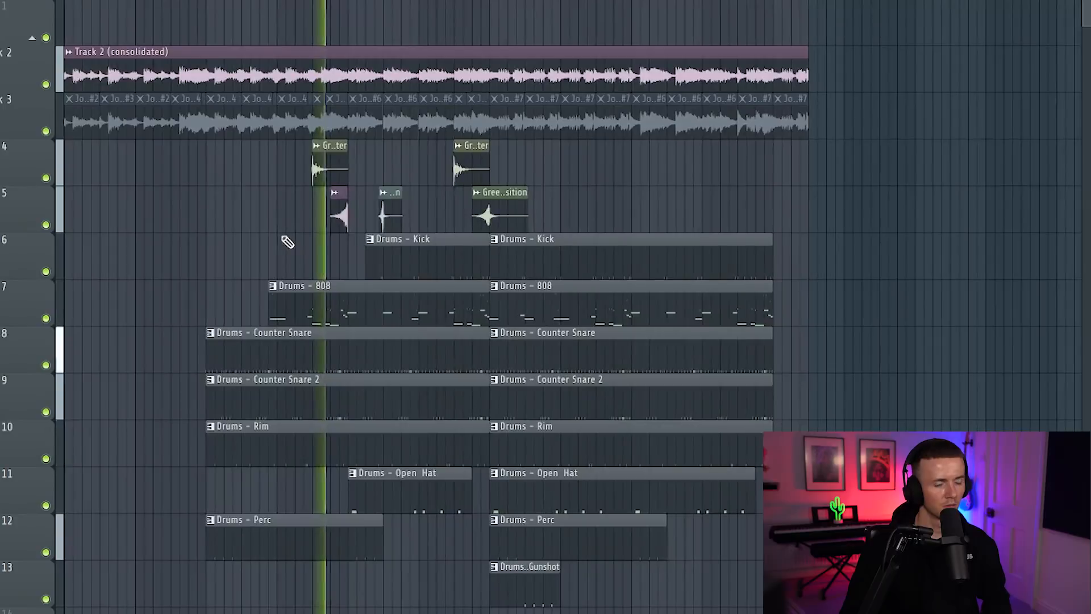
scroll(723, 196, down, 1)
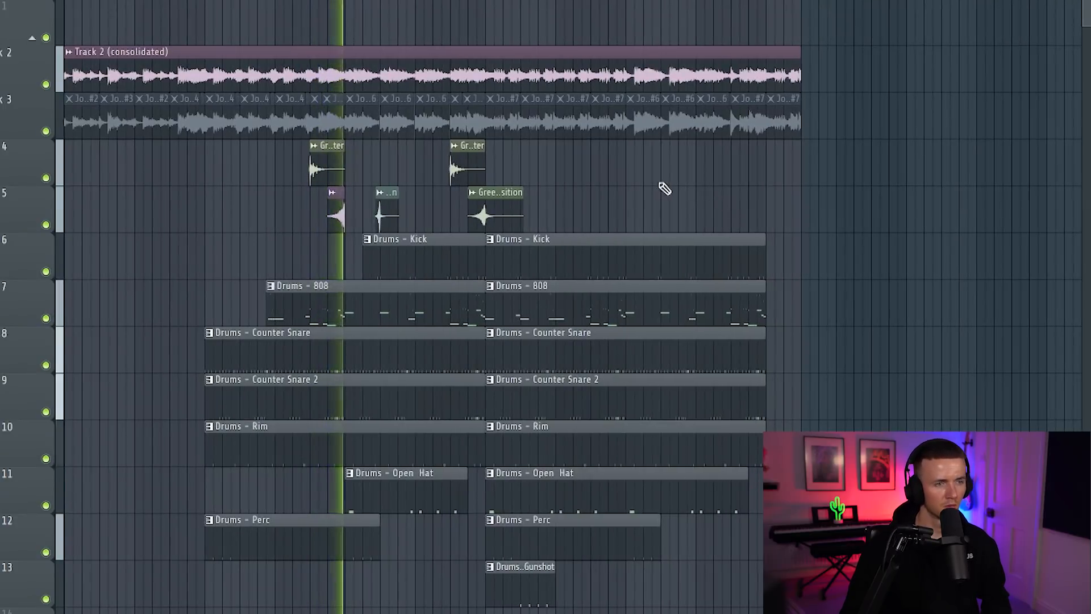
Slice the first Drums - Counter Snare clip at the Greeze - Night Repeater and remove its part up to the Open Hat's entry
scroll(363, 251, up, 5)
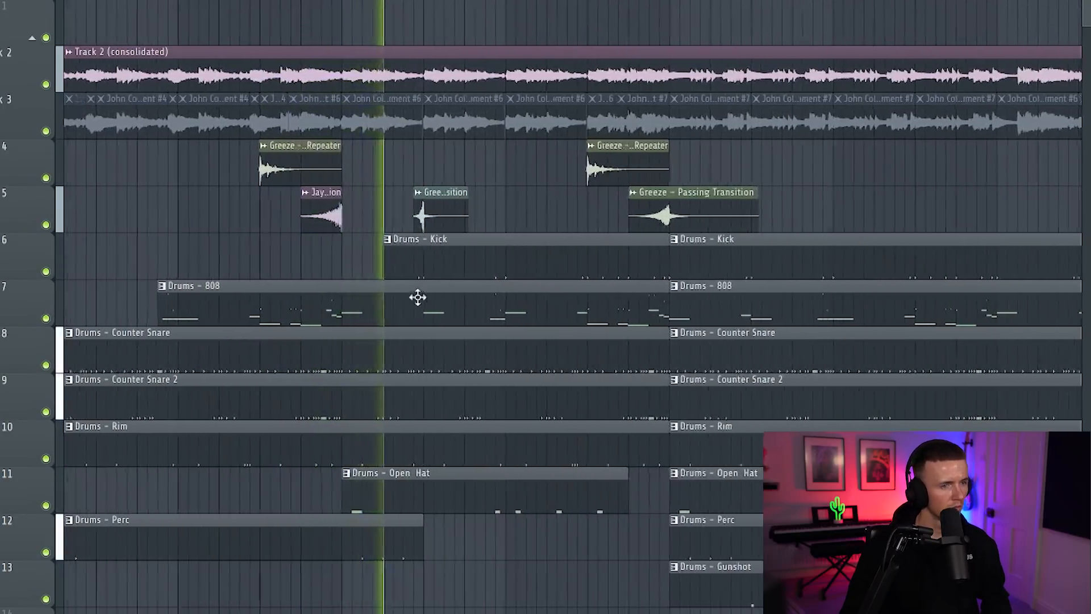
key(c)
drag(395, 325, 395, 375)
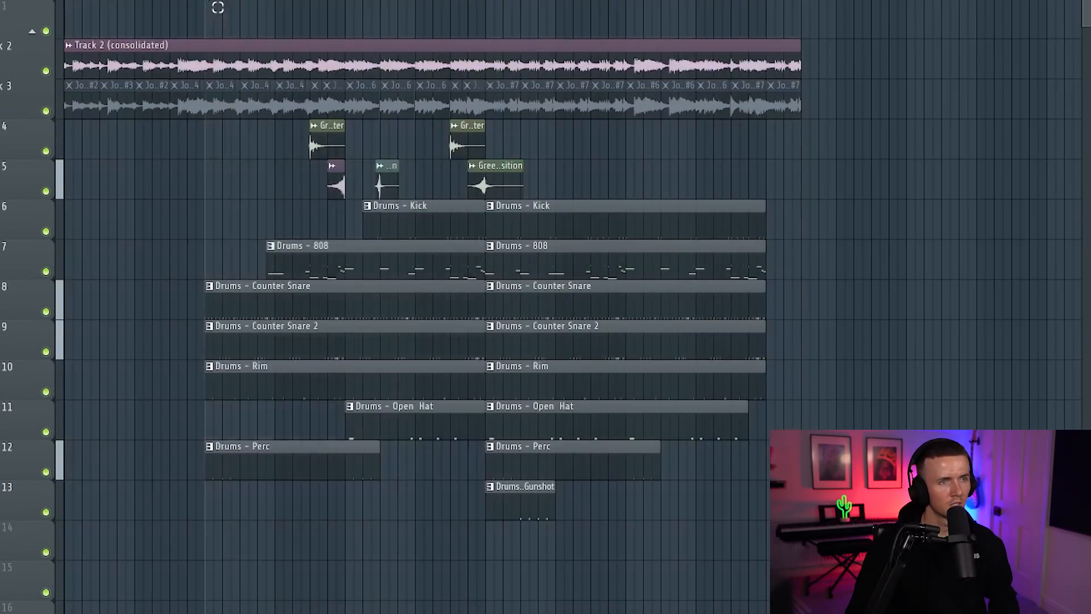
drag(207, 7, 493, 6)
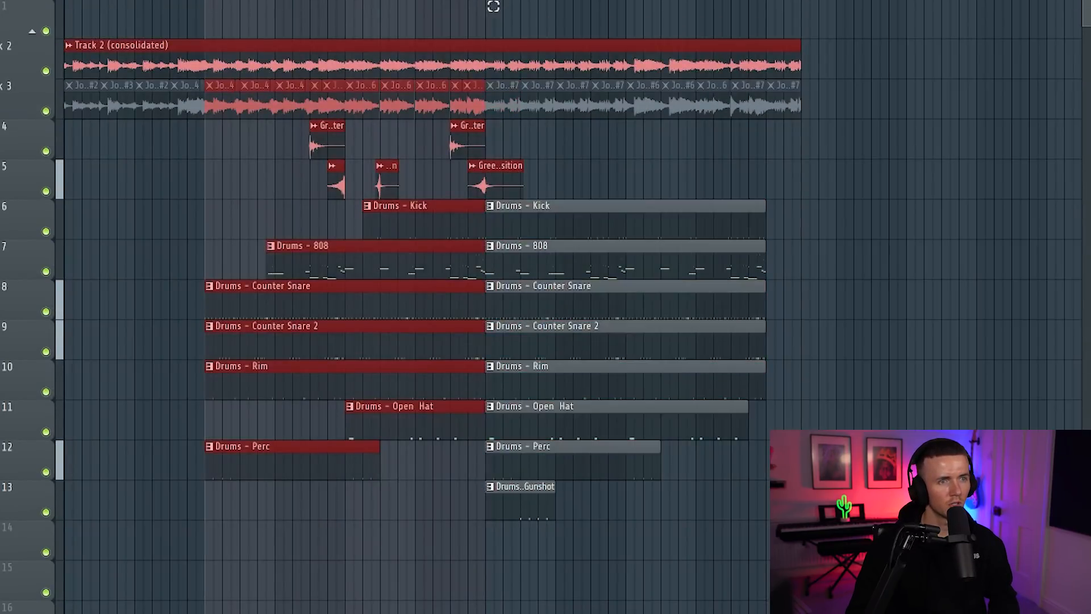
ctrl+click(498, 2)
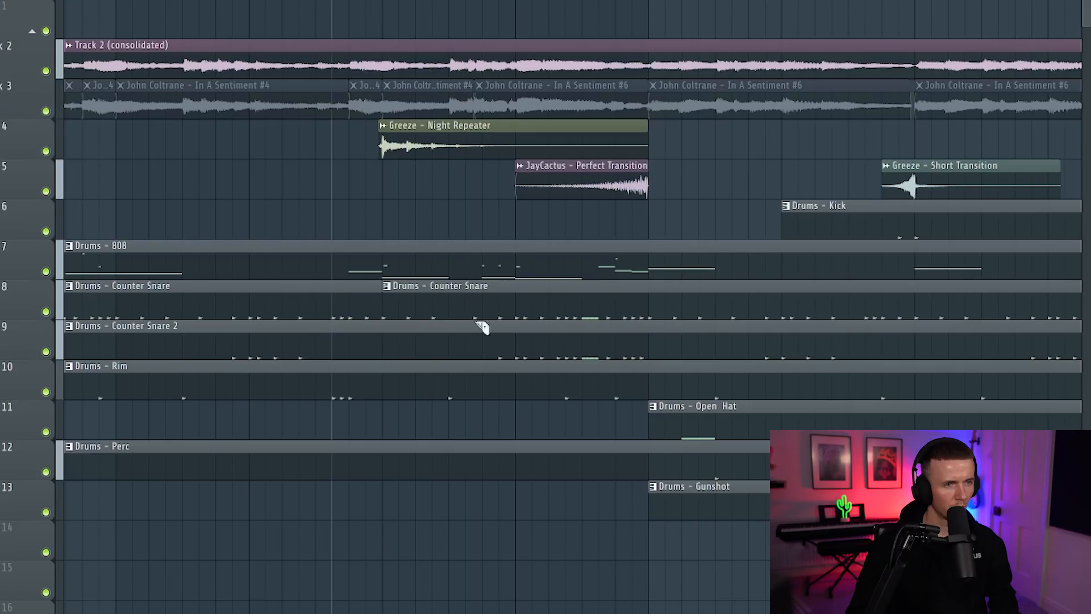
key(space)
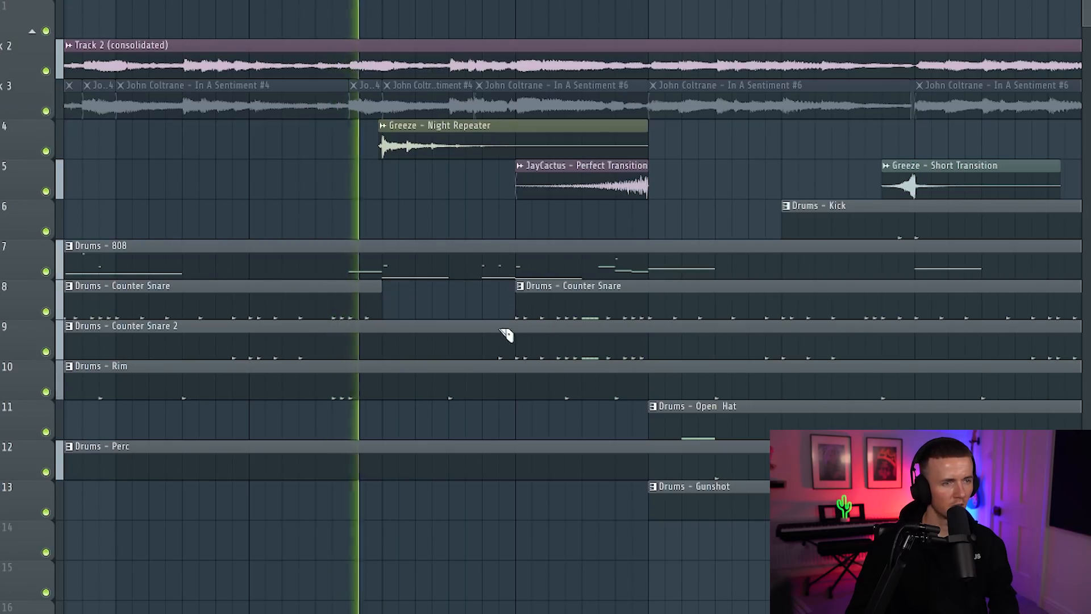
scroll(545, 403, up, 2)
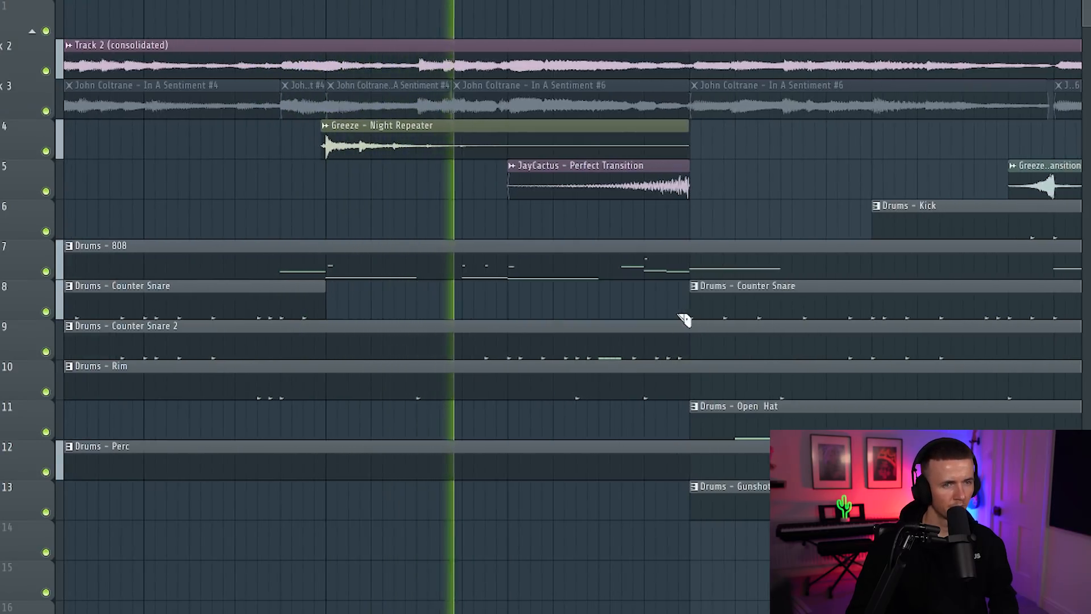
scroll(638, 329, down, 5)
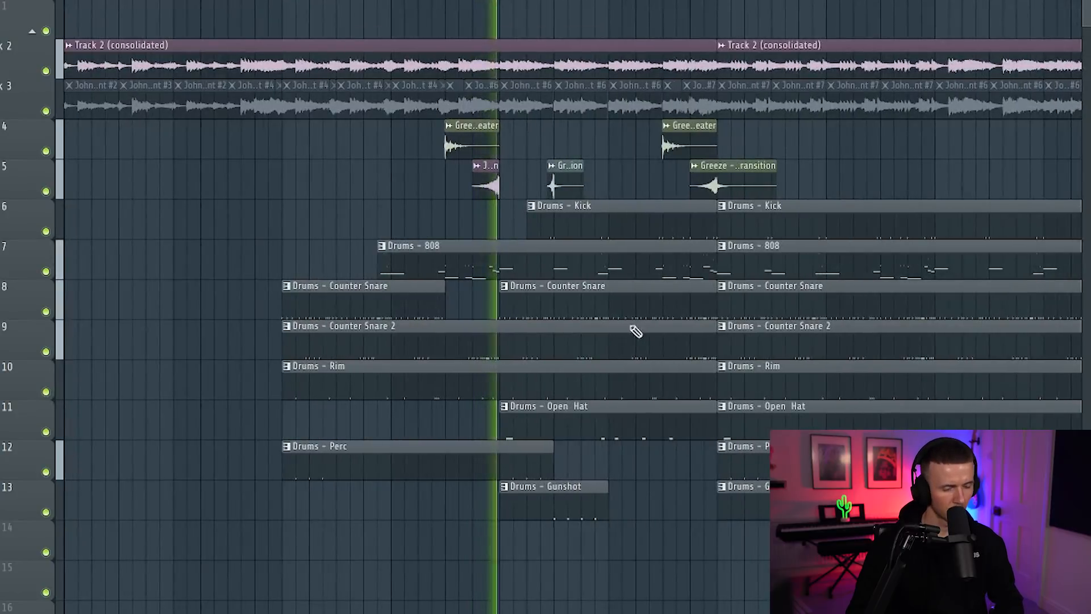
scroll(601, 358, down, 3)
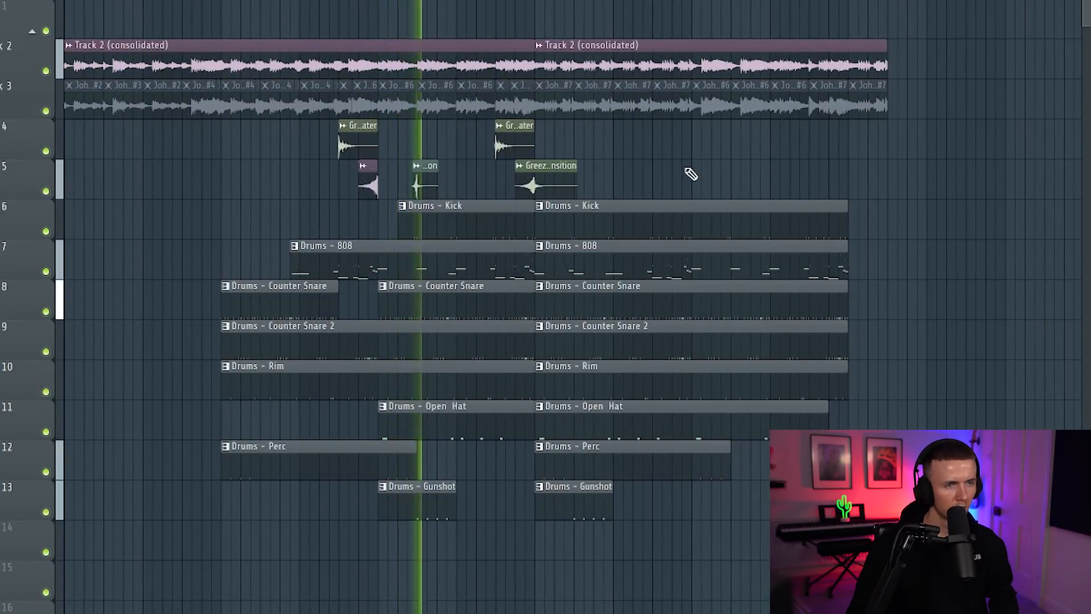
Slice off the opening of the first Drums - Kick clip so the kick enters at the peak of the Greeze - Short Transition
scroll(399, 272, up, 5)
click(348, 0)
key(c)
drag(448, 208, 449, 233)
drag(500, 204, 501, 204)
key(p)
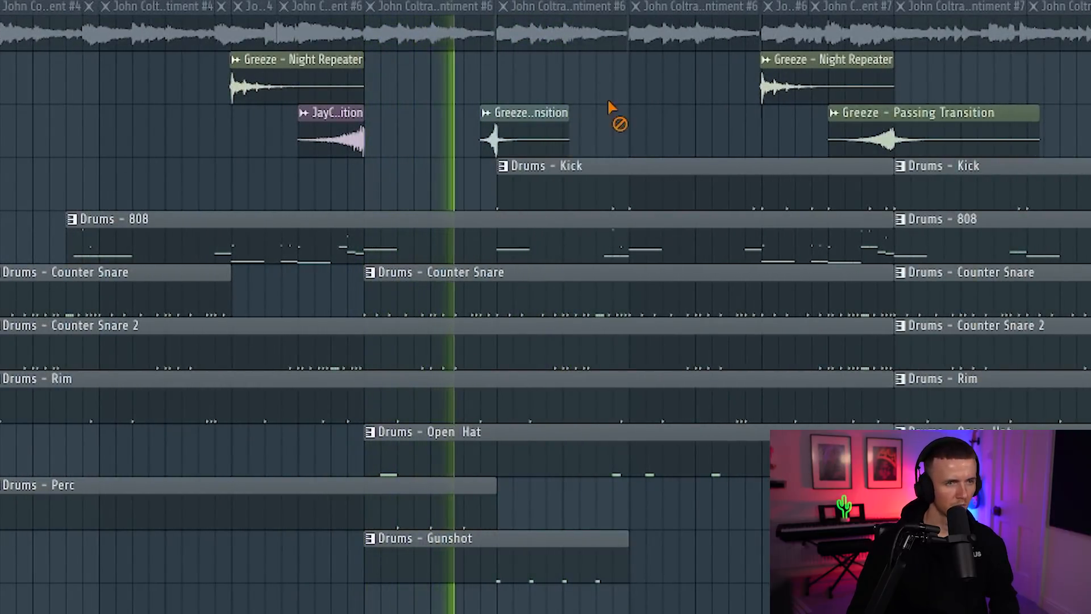
Duplicate all drum clips of the second section, from Drums - Kick down to Drums - Gunshot, into a third section directly after it
drag(796, 611, 408, 254)
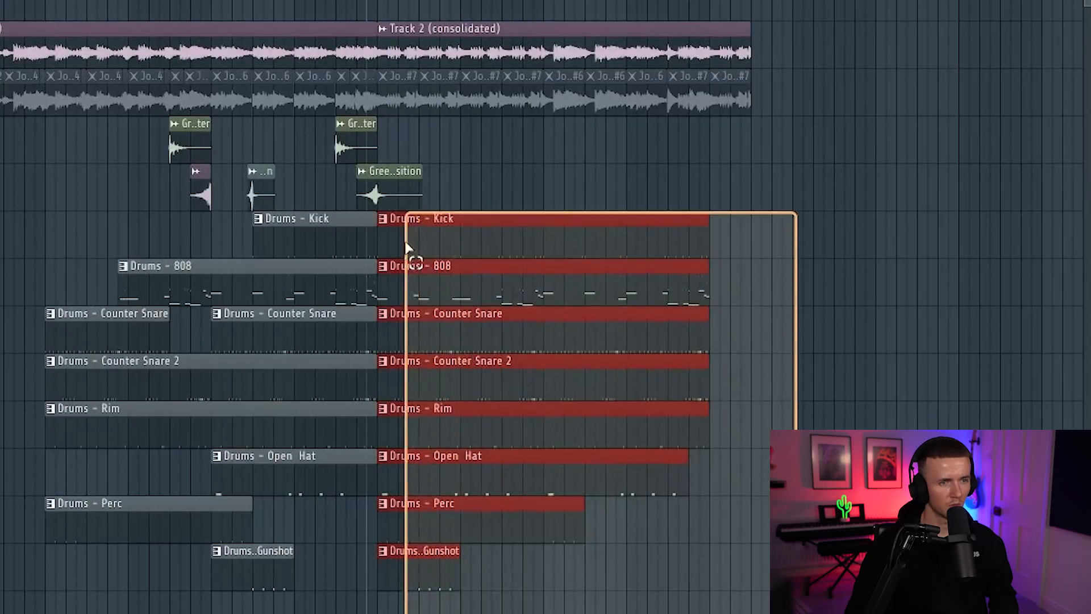
drag(407, 220, 734, 221)
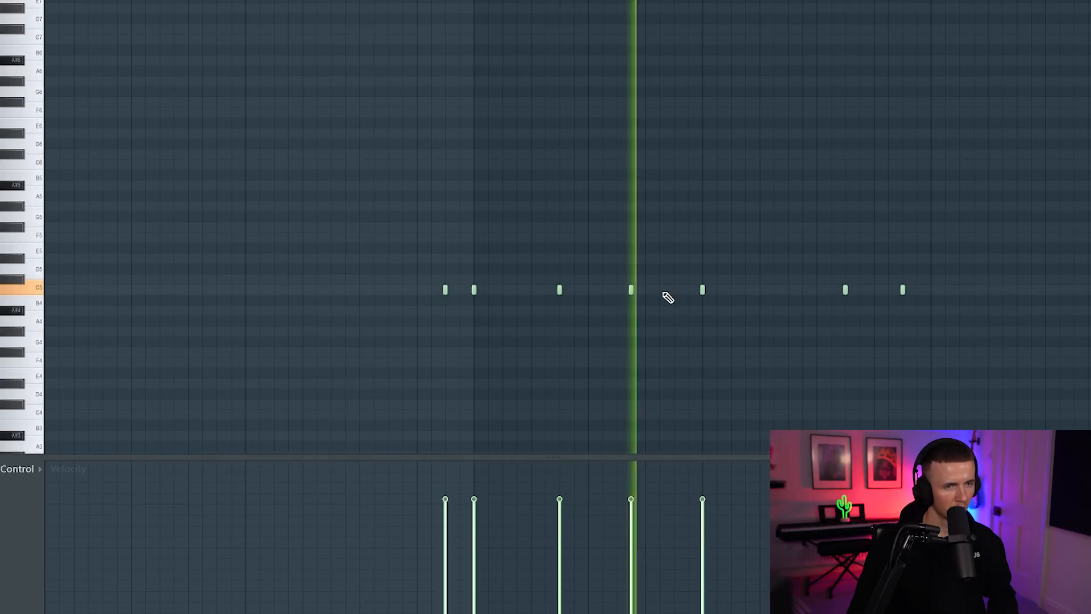
scroll(668, 297, down, 3)
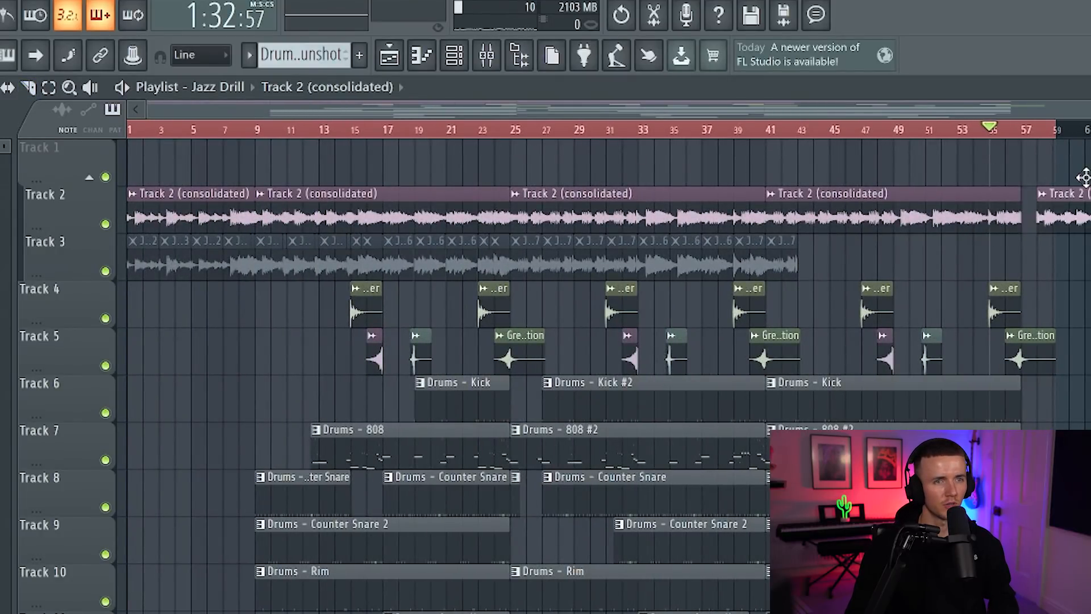
Move the last Track 2 (consolidated) clip one bar earlier to close the gap at bar 57, and play back the arrangement
drag(1086, 178, 1070, 178)
key(space)
scroll(1032, 369, up, 8)
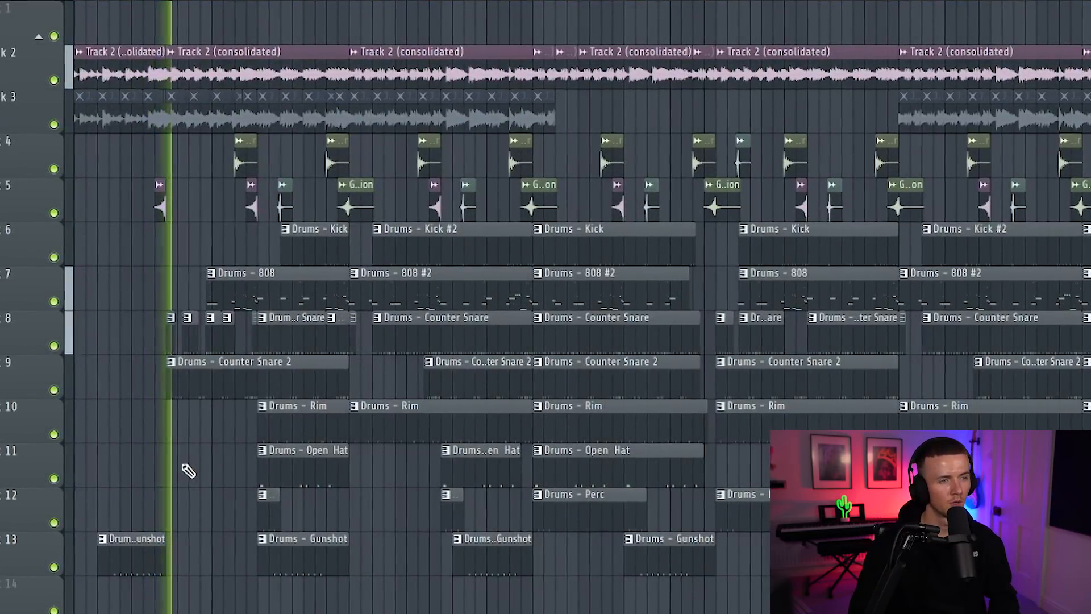
scroll(188, 471, up, 3)
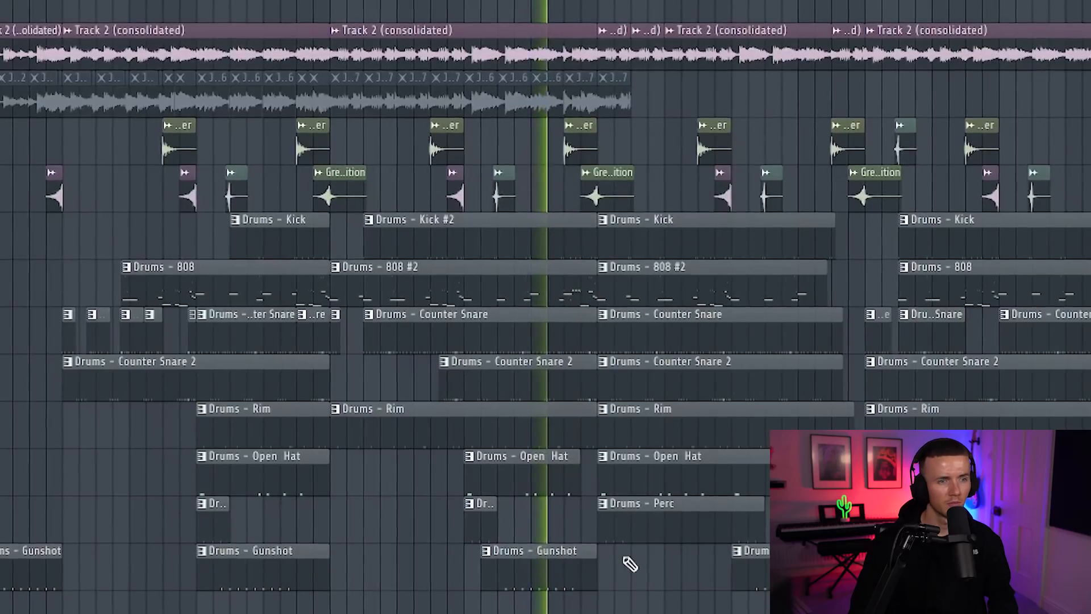
scroll(629, 564, up, 5)
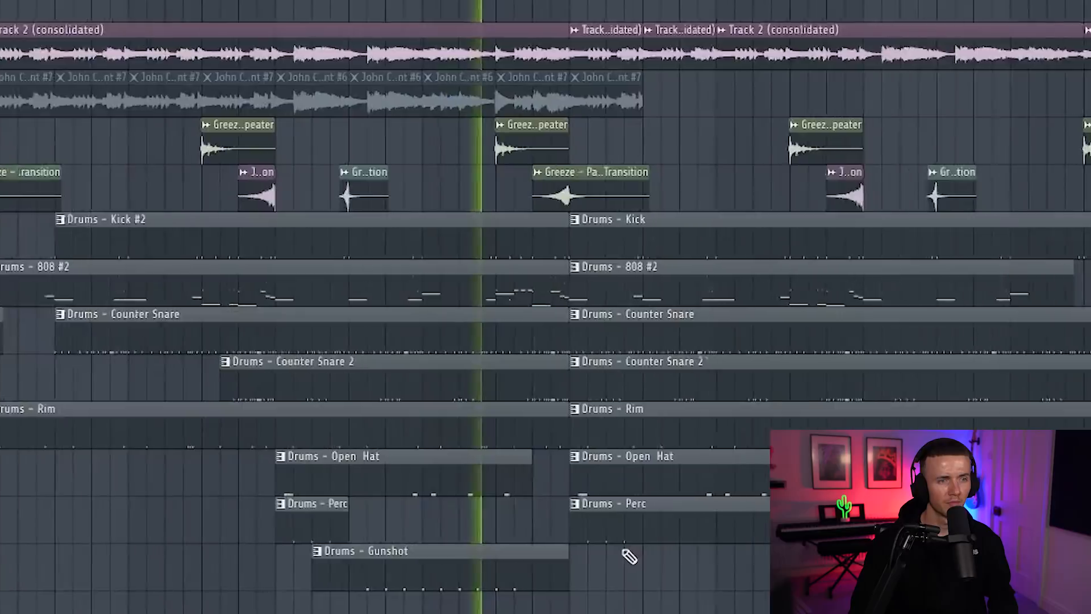
scroll(597, 371, up, 2)
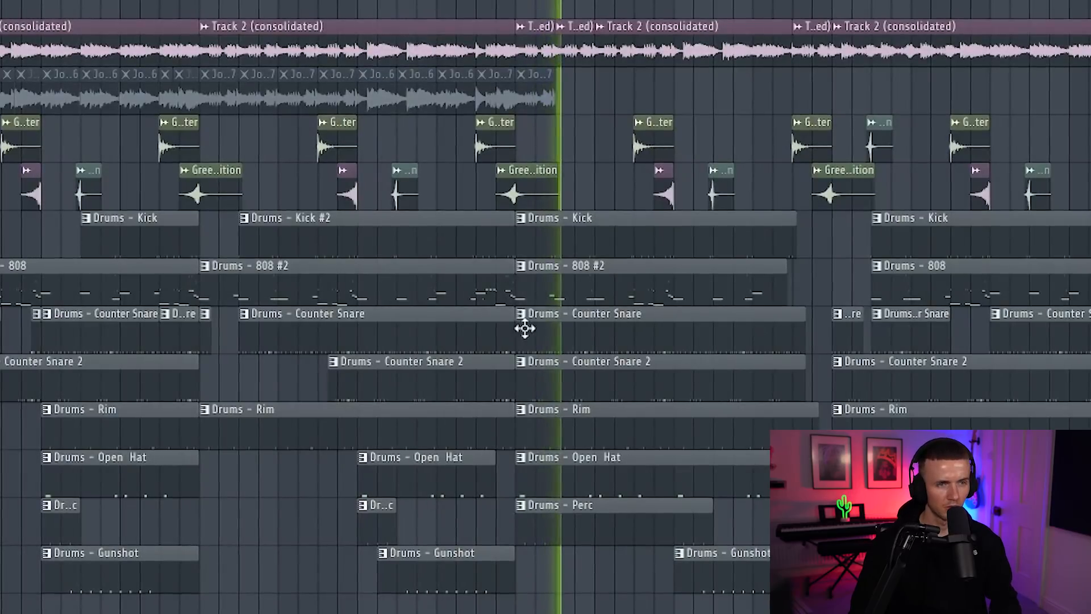
scroll(579, 352, down, 2)
key(ctrl+a)
key(ctrl+d)
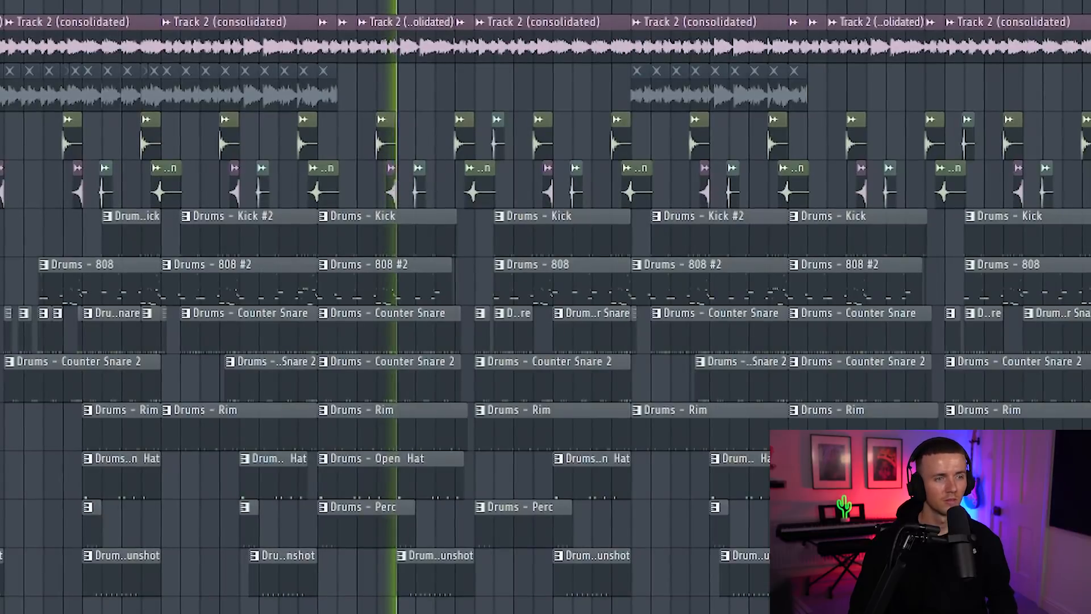
scroll(397, 307, up, 1)
key(ctrl+a)
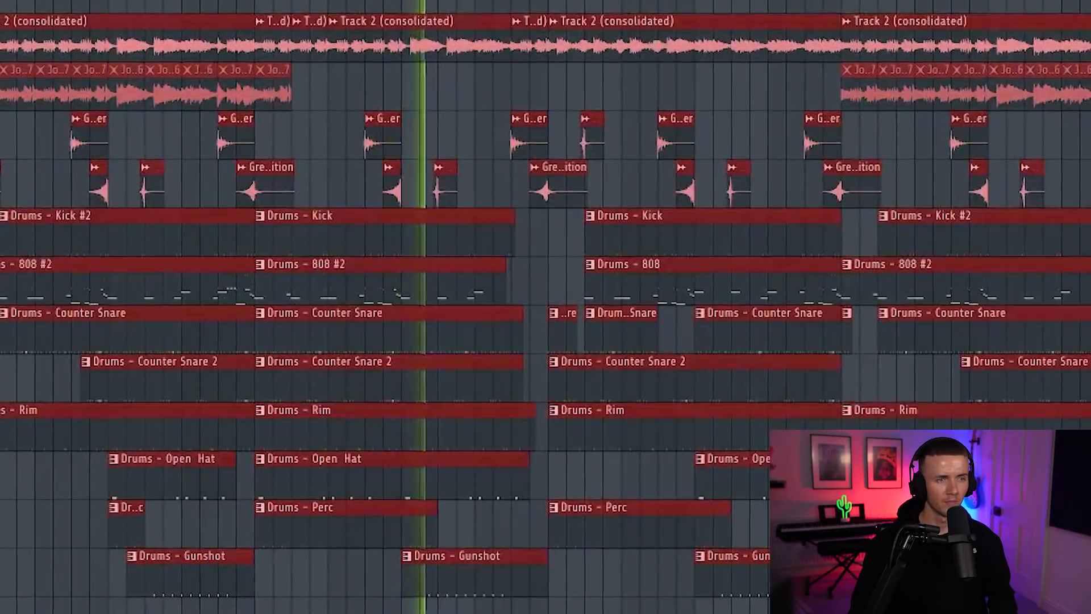
key(ctrl+d)
scroll(432, 307, down, 3)
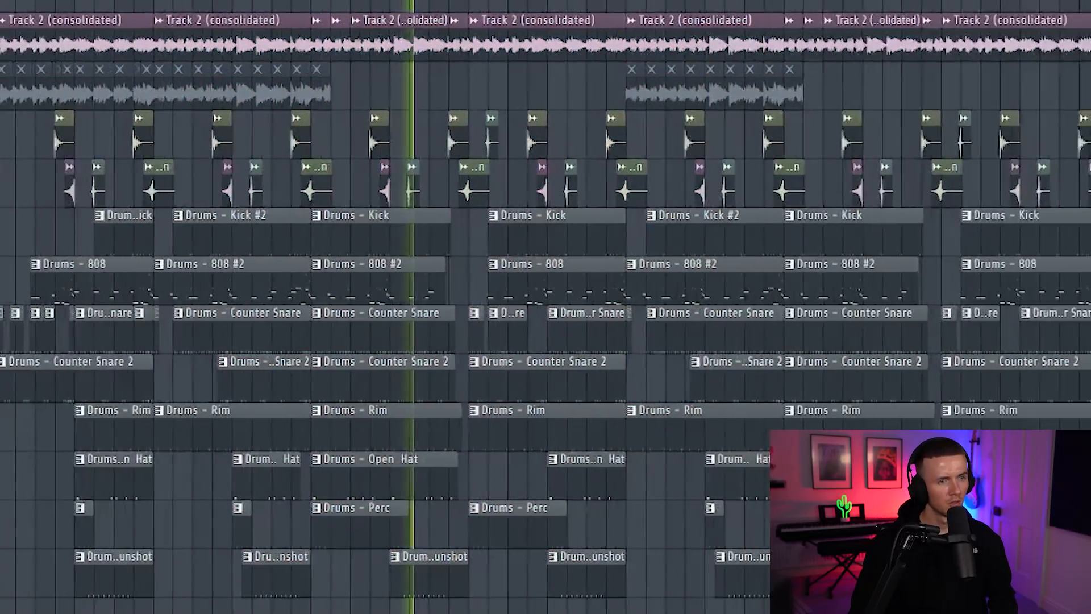